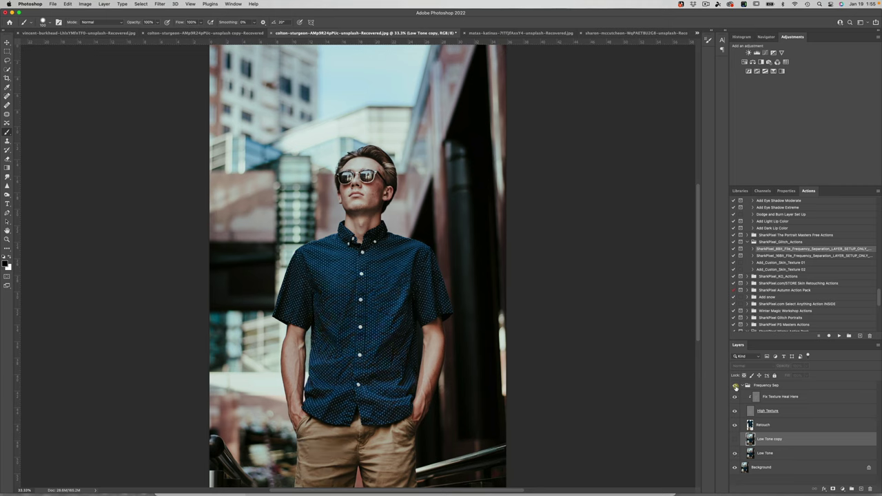
Toggle the Frequency Sep group's visibility to compare the portrait of the man in sunglasses before and after retouching.
{"action": "left_click", "coordinate": [735, 387]}
{"action": "left_click", "coordinate": [736, 387]}
{"action": "left_click", "coordinate": [734, 386]}
{"action": "left_click", "coordinate": [734, 386]}
{"action": "scroll", "coordinate": [781, 277], "scroll_direction": "down", "scroll_amount": 1}
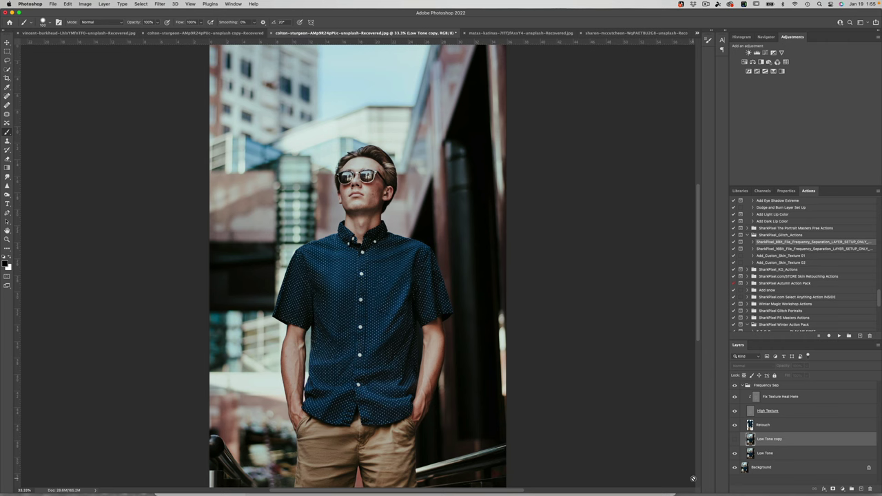
Switch to Chrome to view the SharkPixel YouTube channel's uploaded videos, and return to Photoshop.
{"action": "mouse_move", "coordinate": [681, 494]}
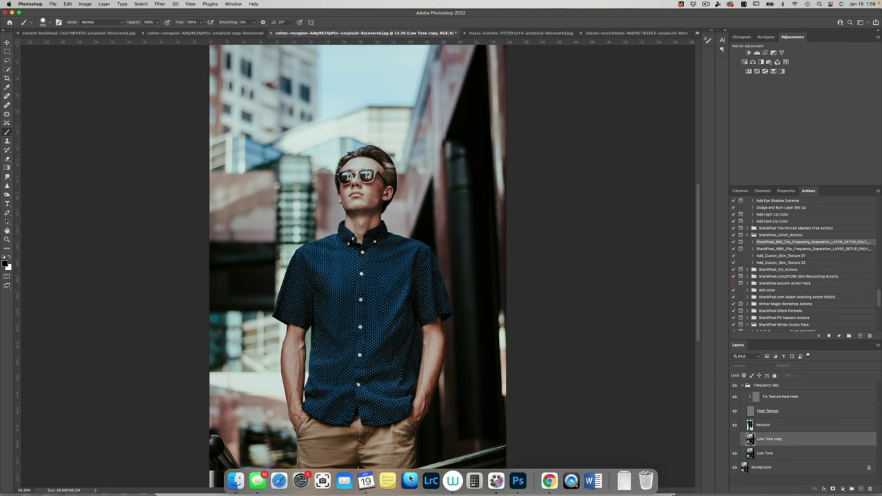
{"action": "left_click", "coordinate": [550, 481]}
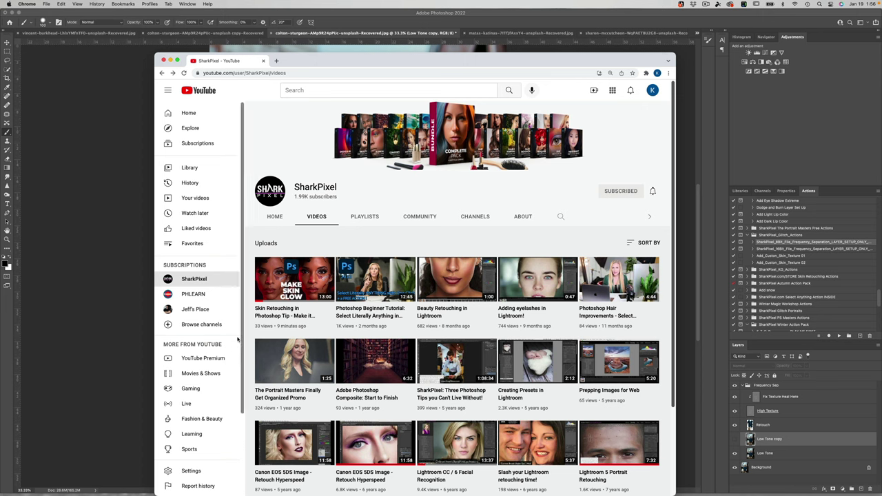
{"action": "mouse_move", "coordinate": [283, 329]}
{"action": "mouse_move", "coordinate": [287, 286]}
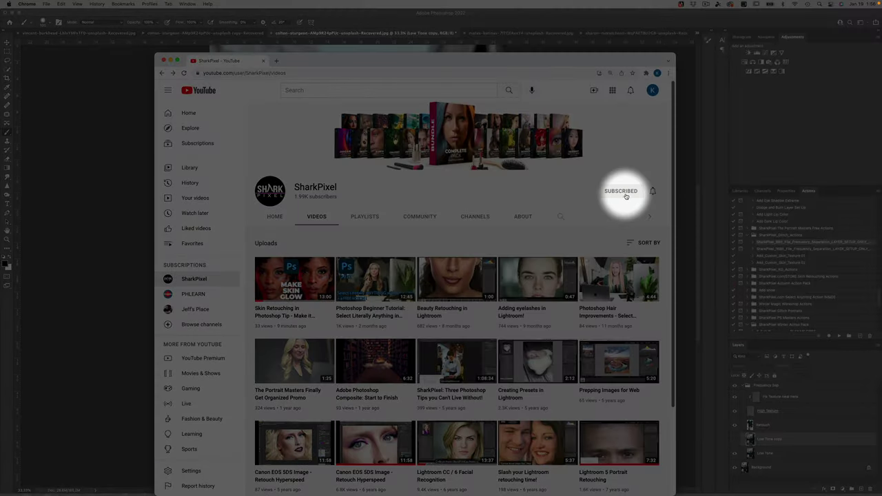
{"action": "left_click", "coordinate": [680, 187]}
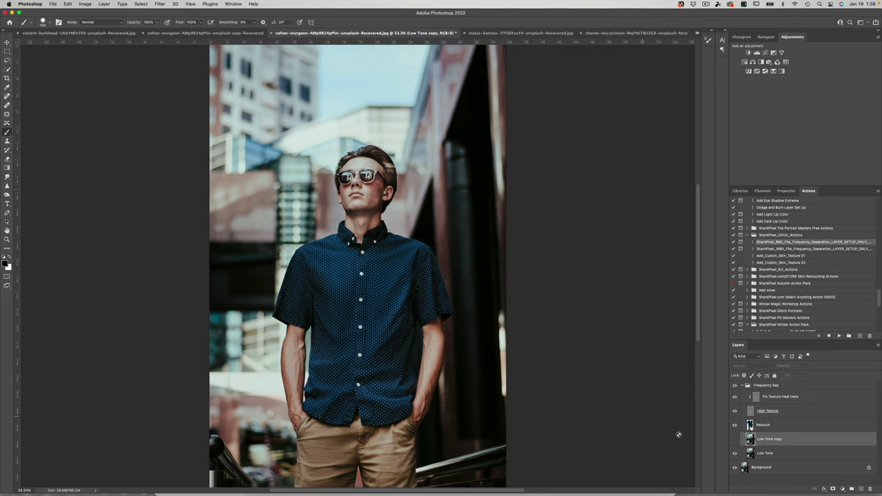
Hide and show the Frequency Sep group again to recheck its effect on the shirt and skin.
{"action": "left_click", "coordinate": [735, 386]}
{"action": "left_click", "coordinate": [735, 385]}
{"action": "left_click", "coordinate": [734, 386]}
{"action": "left_click", "coordinate": [735, 386]}
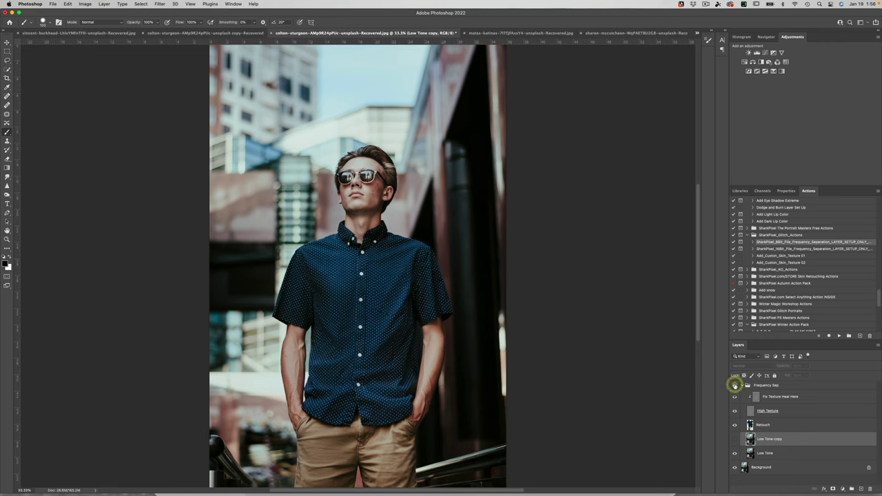
Look through the open orange sweater and cracked surface images, and bring the crumpled teal paper document to the front.
{"action": "left_click", "coordinate": [553, 33]}
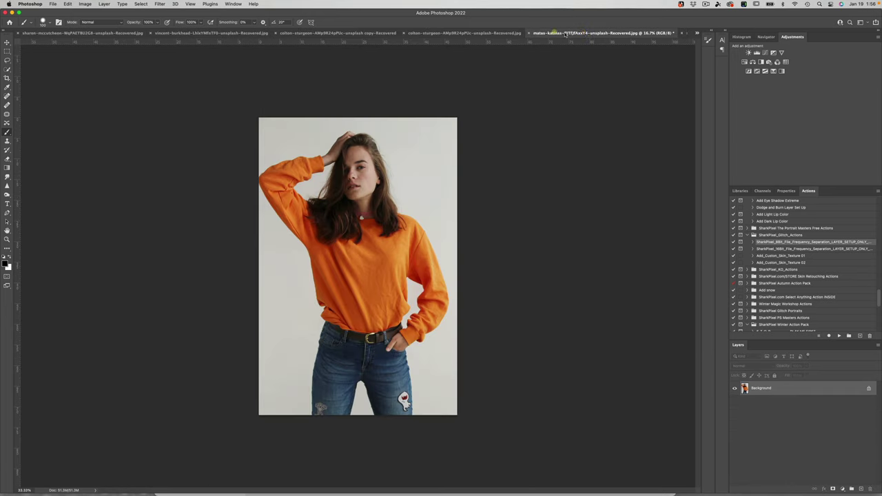
{"action": "left_click", "coordinate": [696, 33]}
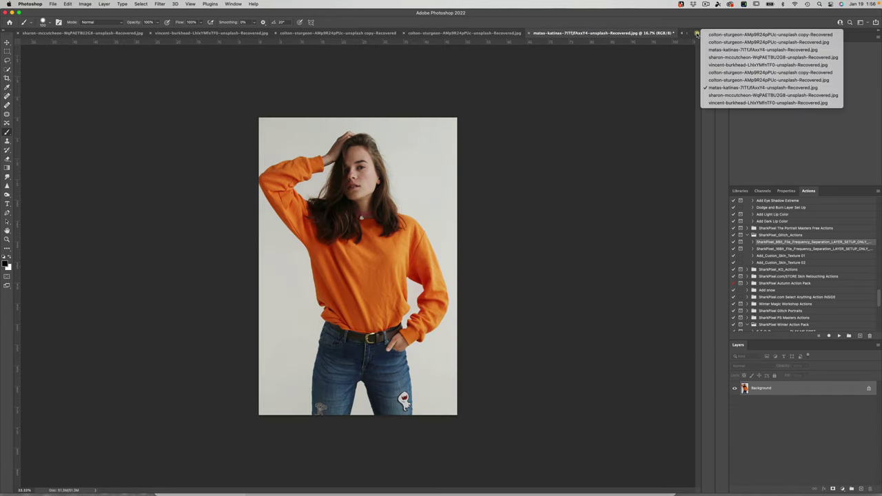
{"action": "left_click", "coordinate": [722, 102]}
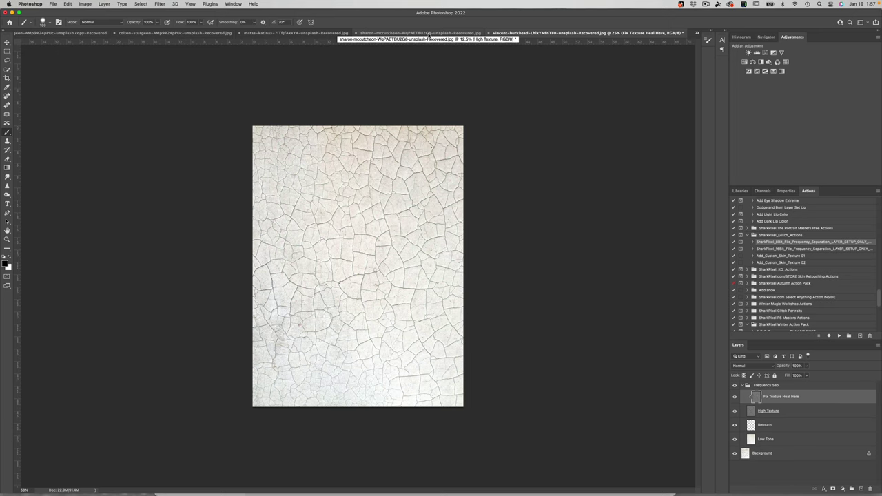
{"action": "left_click", "coordinate": [697, 33]}
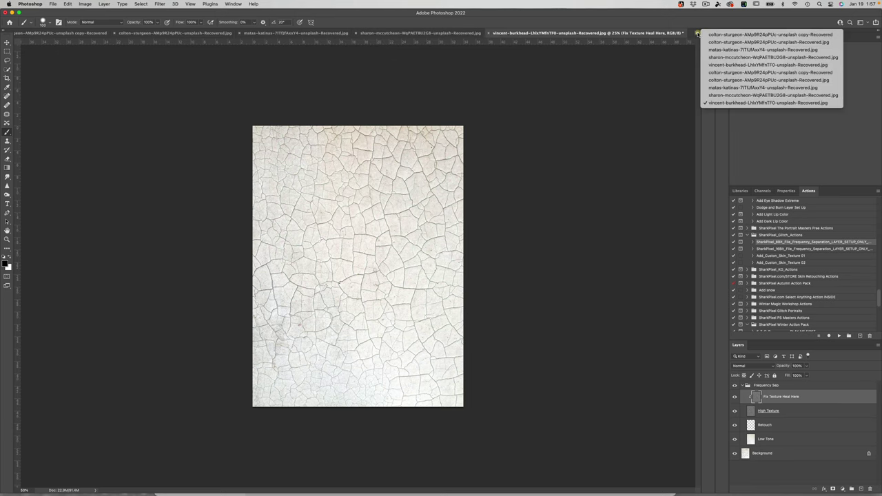
{"action": "left_click", "coordinate": [714, 104]}
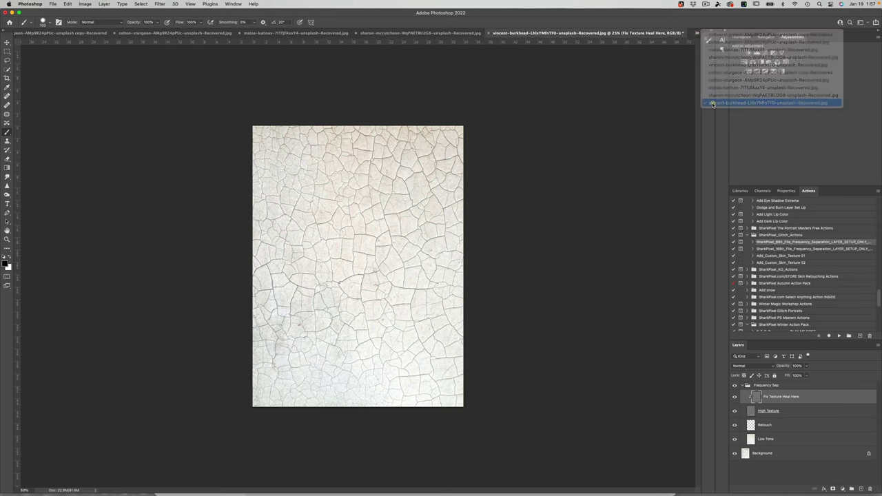
{"action": "left_click", "coordinate": [697, 31]}
{"action": "left_click", "coordinate": [714, 96]}
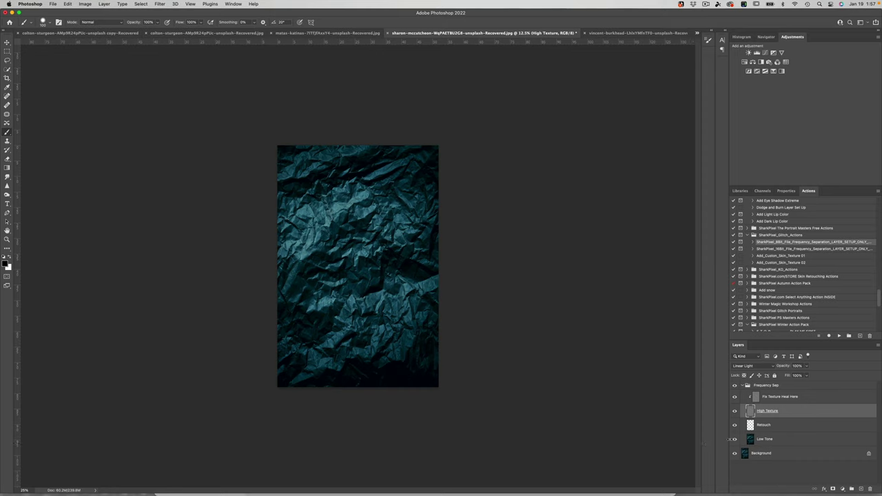
Hide the Retouch, High Texture and Fix Texture Heal Here layers to examine Low Tone alone, and show the texture layers again.
{"action": "left_click_drag", "start_coordinate": [735, 425], "coordinate": [735, 395]}
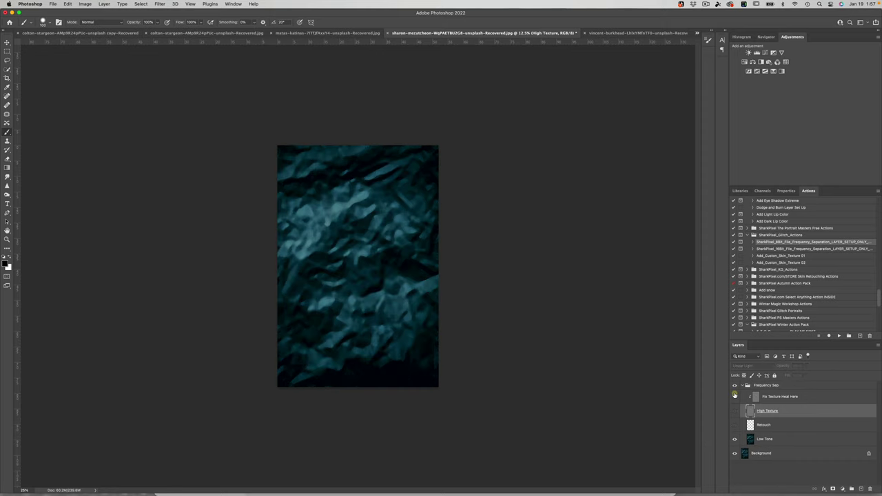
{"action": "left_click", "coordinate": [766, 441]}
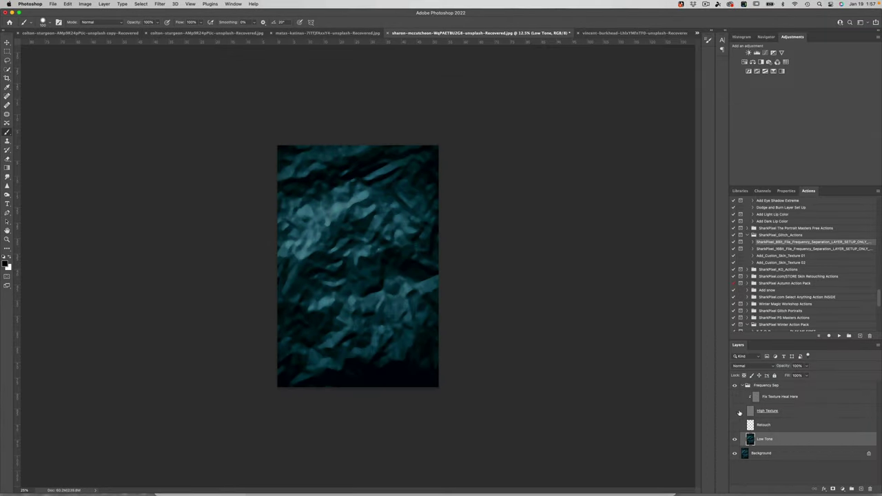
{"action": "left_click", "coordinate": [768, 411]}
{"action": "left_click", "coordinate": [735, 411]}
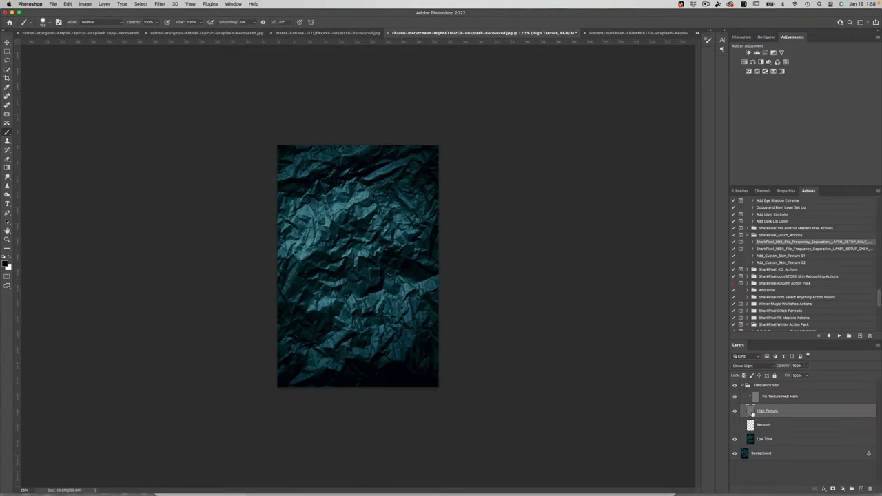
View the paper's High Texture layer in Normal blend mode, restore Linear Light, and compare the Frequency Sep group on and off.
{"action": "left_click", "coordinate": [757, 367]}
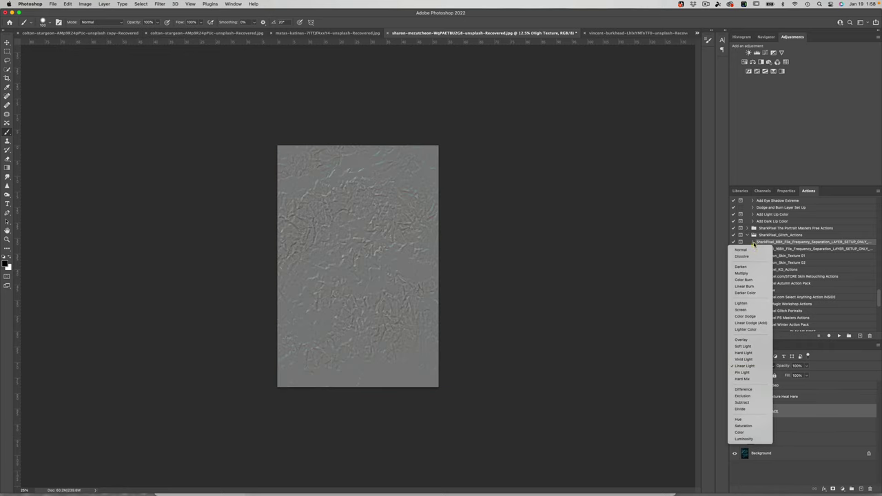
{"action": "left_click", "coordinate": [754, 250]}
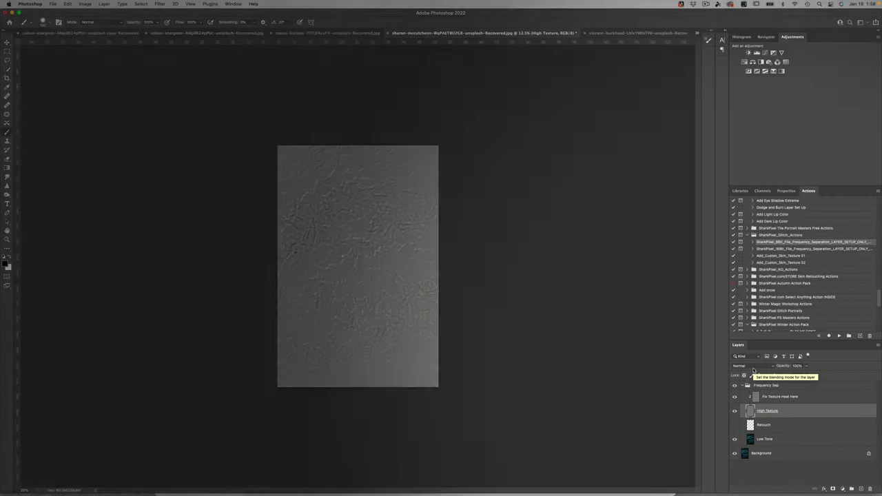
{"action": "left_click", "coordinate": [753, 368]}
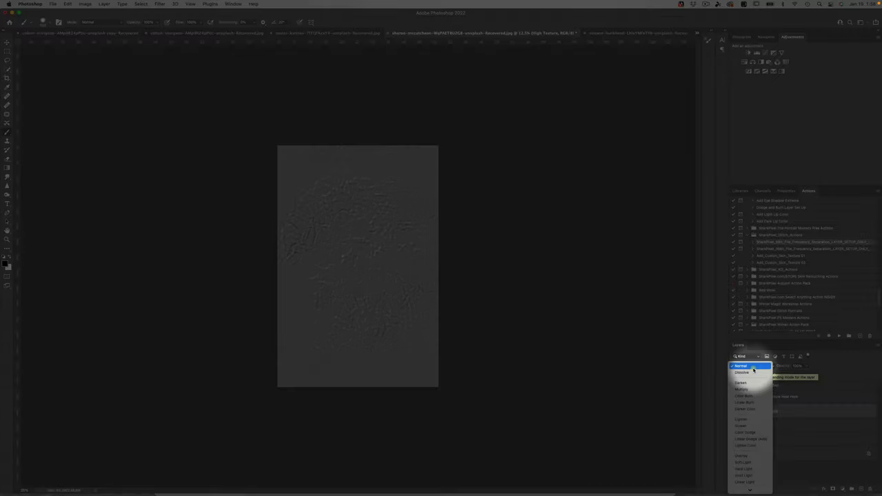
{"action": "left_click", "coordinate": [751, 482]}
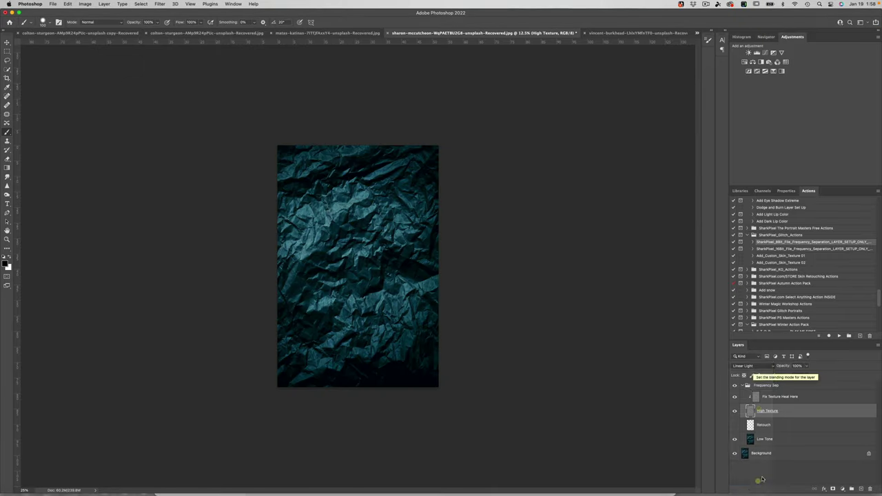
{"action": "left_click", "coordinate": [734, 386]}
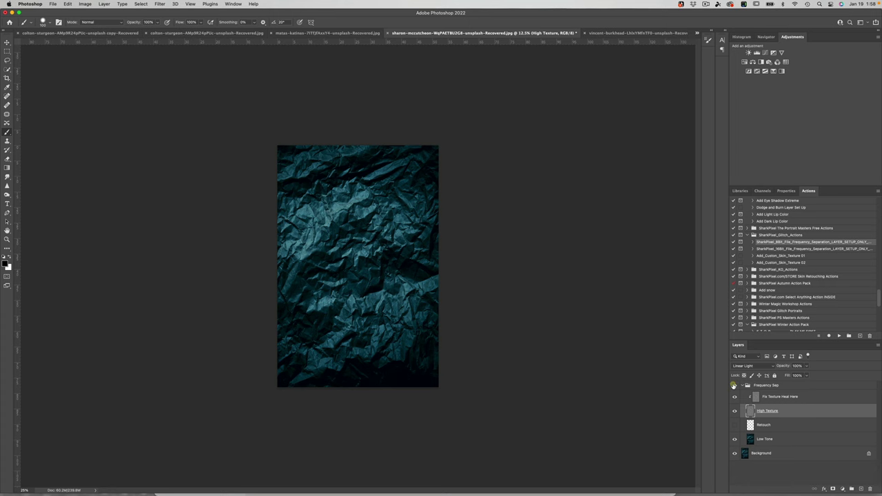
In the cracked surface document, hide the texture layers to examine the Low Tone, and show High Texture again.
{"action": "left_click", "coordinate": [662, 34]}
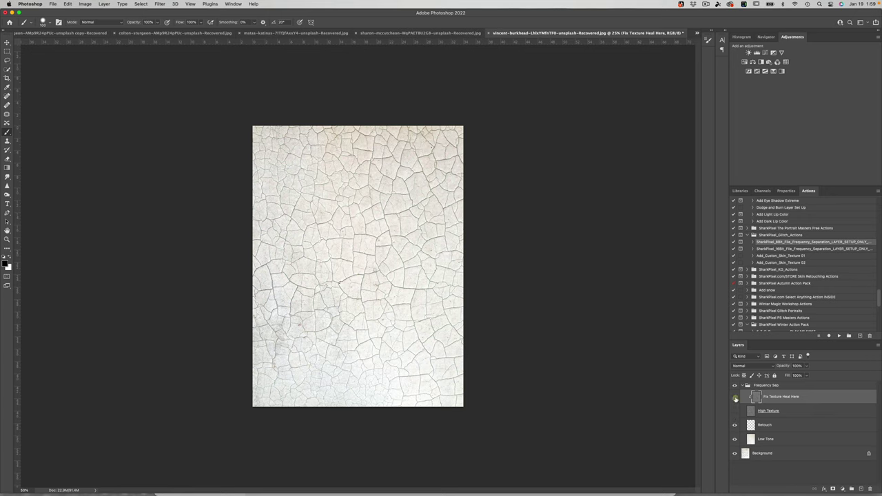
{"action": "left_click", "coordinate": [735, 398]}
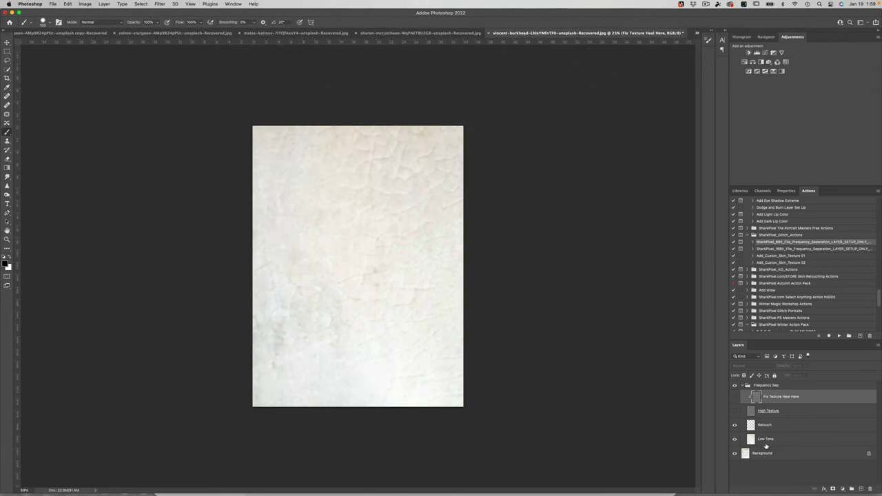
{"action": "left_click", "coordinate": [735, 412]}
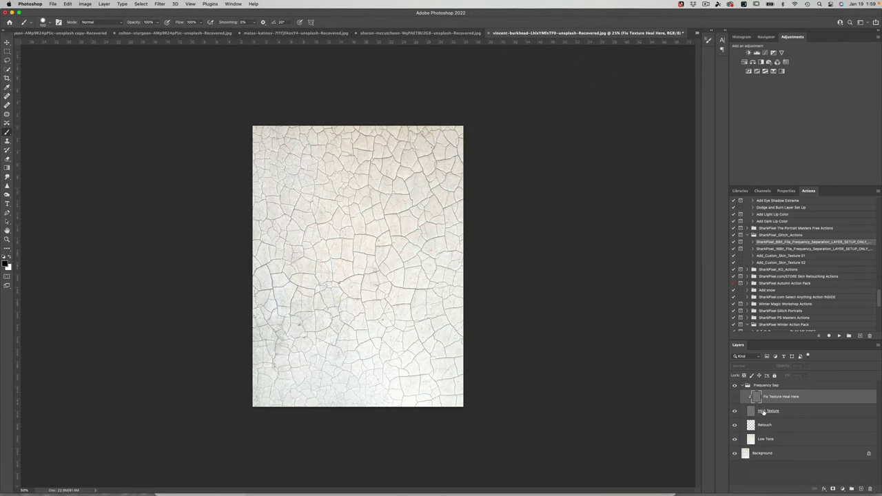
Set the cracked surface's High Texture layer to Normal to inspect its cracks, and restore the Linear Light blend mode.
{"action": "left_click", "coordinate": [769, 412]}
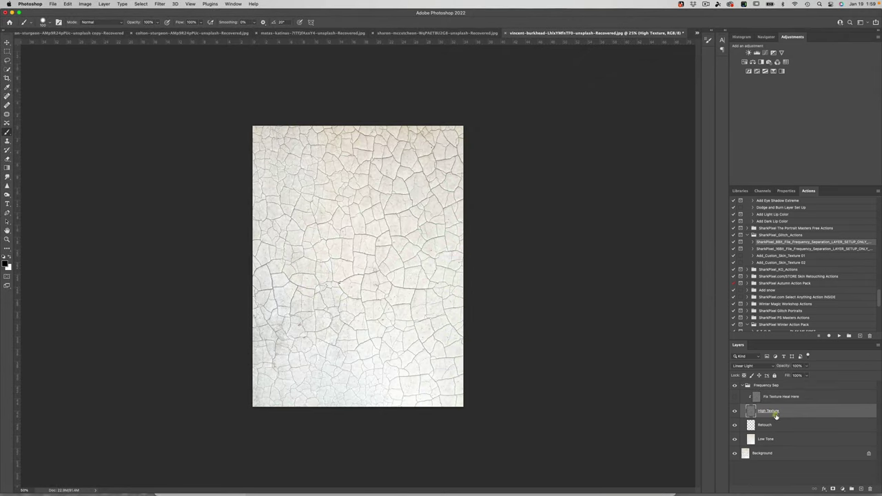
{"action": "left_click", "coordinate": [758, 367]}
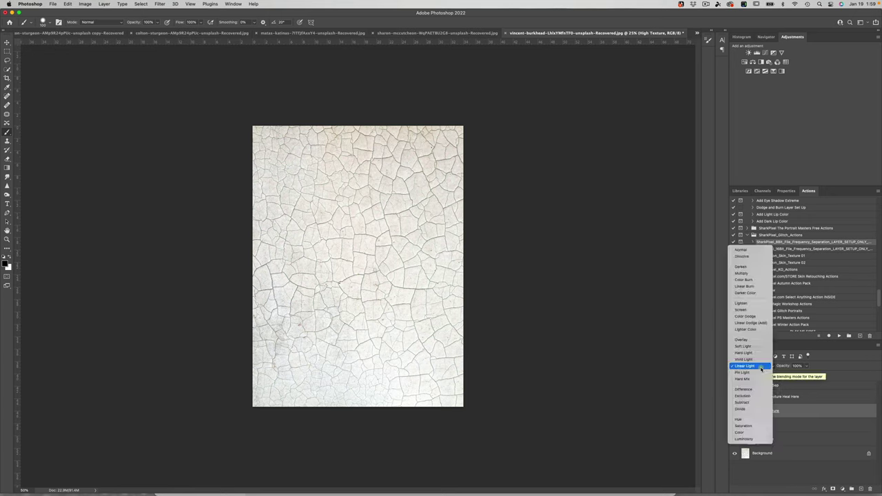
{"action": "left_click", "coordinate": [741, 249]}
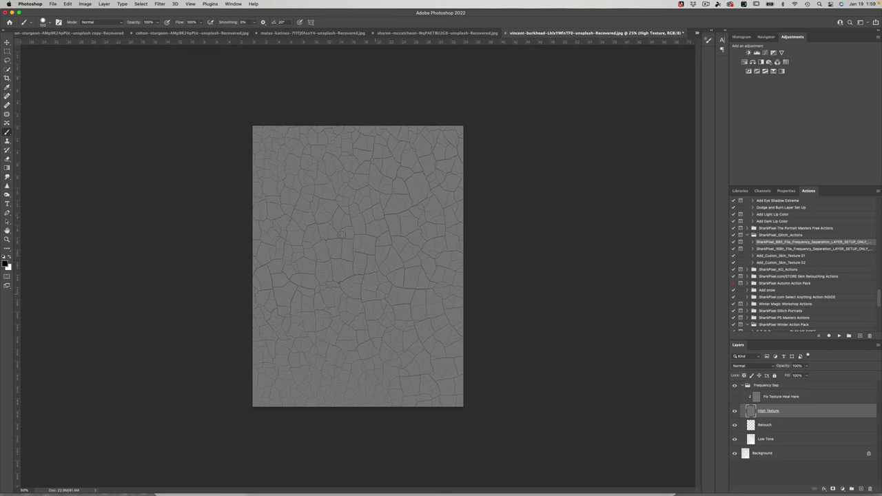
{"action": "left_click", "coordinate": [745, 366]}
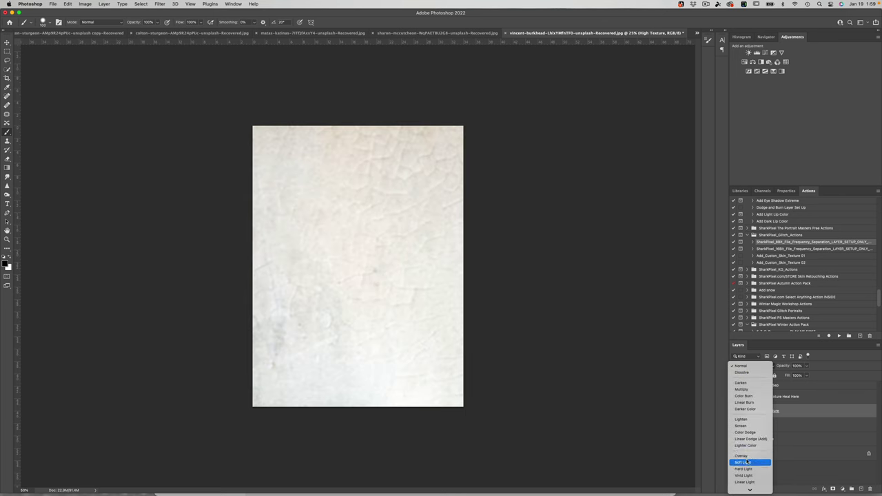
{"action": "left_click", "coordinate": [742, 482]}
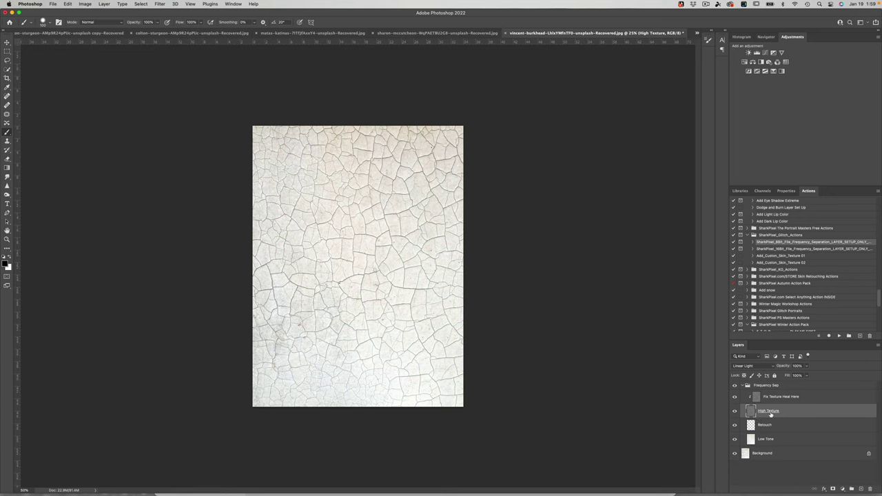
Copy the crack texture layer into the crumpled teal paper document with the Move tool, placing it between High Texture and Retouch.
{"action": "key", "text": "v"}
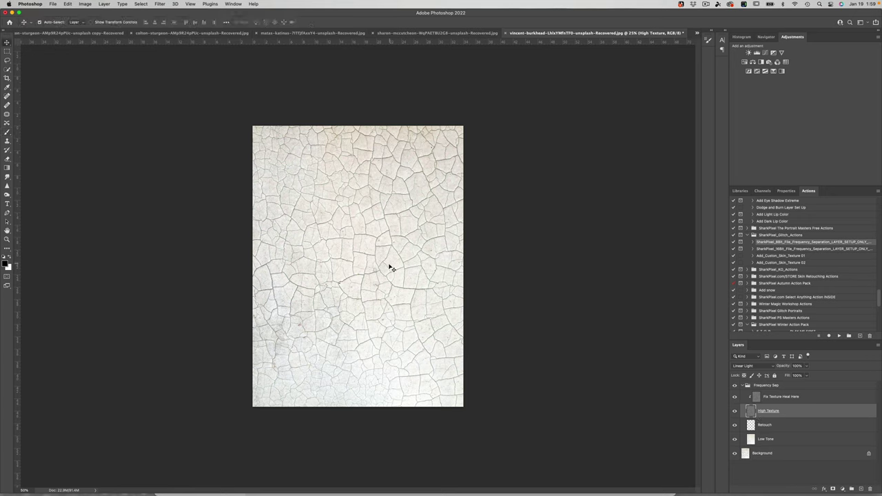
{"action": "mouse_move", "coordinate": [400, 258]}
{"action": "left_mouse_down"}
{"action": "mouse_move", "coordinate": [417, 32]}
{"action": "mouse_move", "coordinate": [386, 238]}
{"action": "left_mouse_up"}
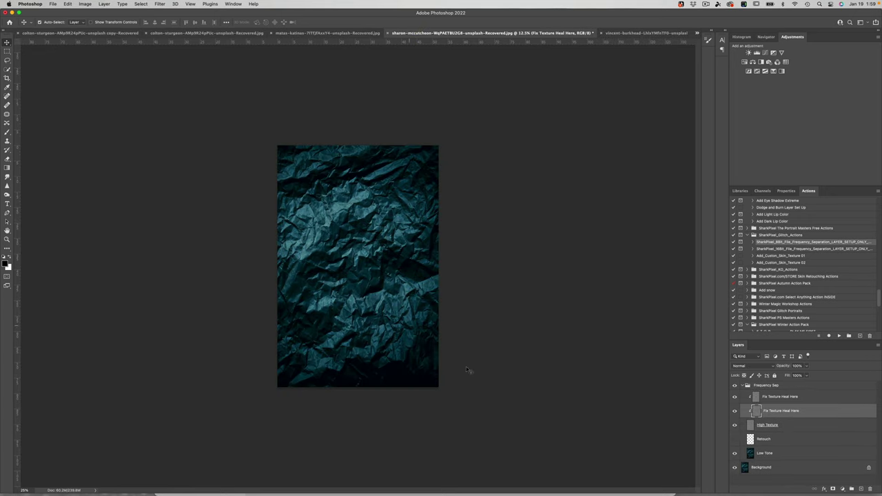
{"action": "left_click_drag", "start_coordinate": [777, 415], "coordinate": [775, 436]}
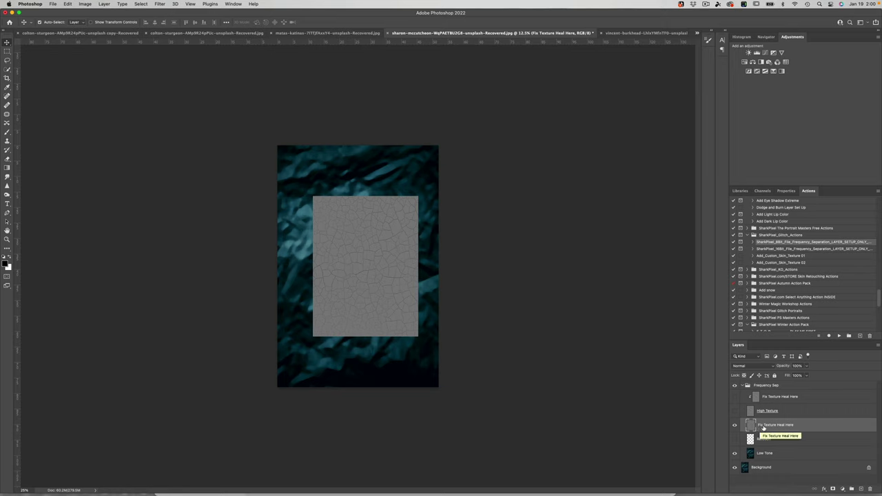
Set the copied crack texture layer's blend mode to Linear Light and scale it up to cover the whole canvas.
{"action": "left_click", "coordinate": [750, 367]}
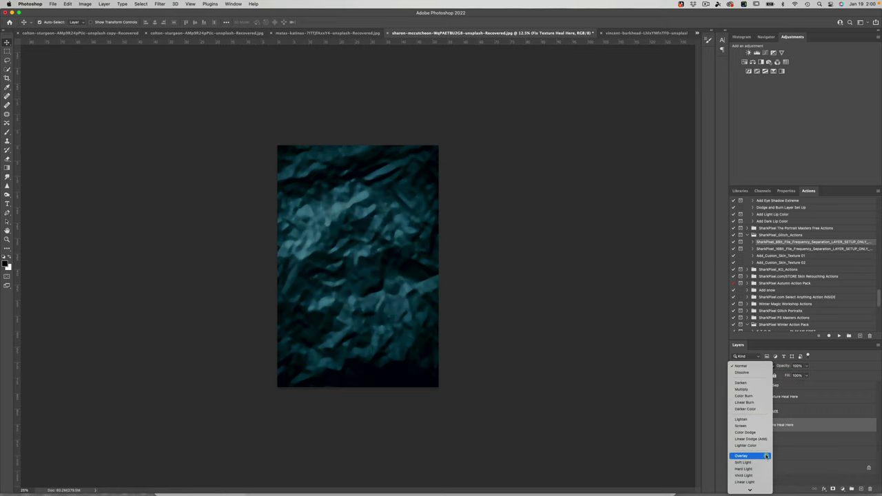
{"action": "left_click", "coordinate": [765, 482]}
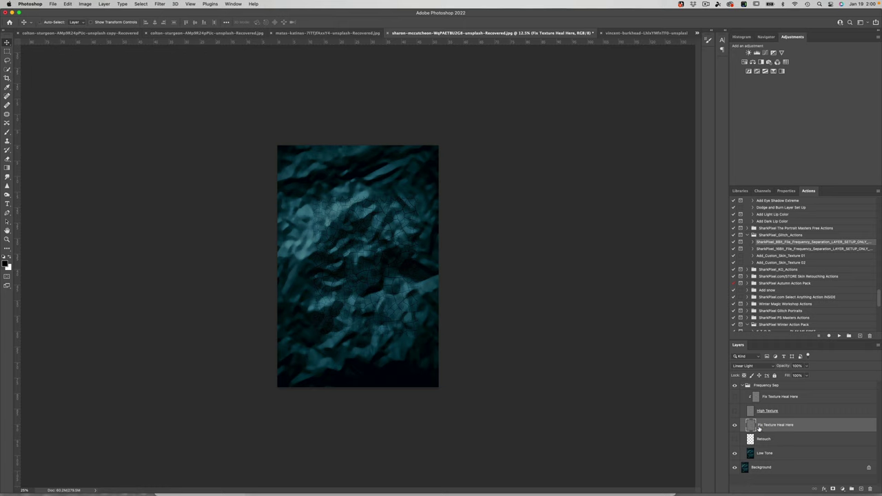
{"action": "key", "text": "super+t"}
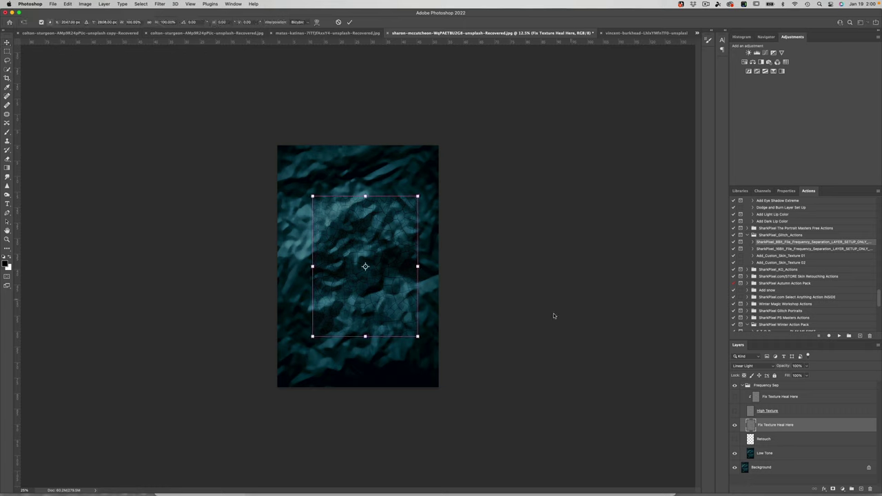
{"action": "left_click_drag", "start_coordinate": [417, 196], "coordinate": [454, 148]}
{"action": "key", "text": "Return"}
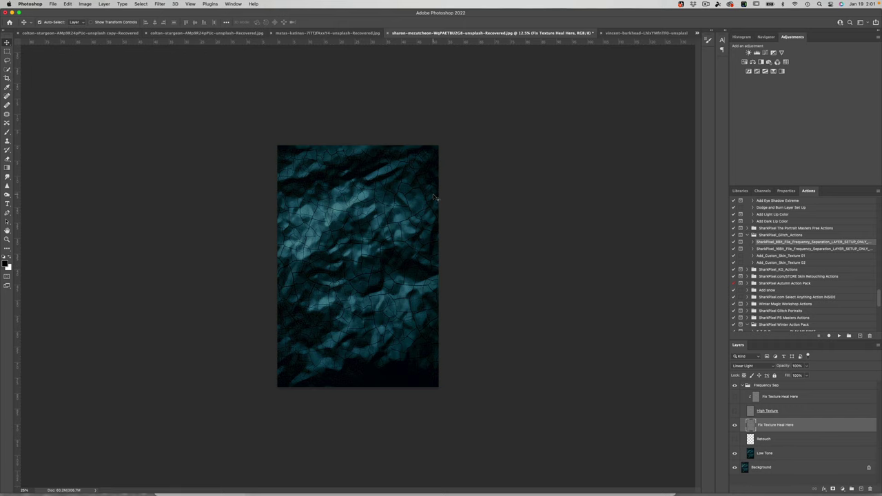
Switch to the photo of the man in the dotted navy shirt and bring the shirt into close view.
{"action": "left_click", "coordinate": [318, 33]}
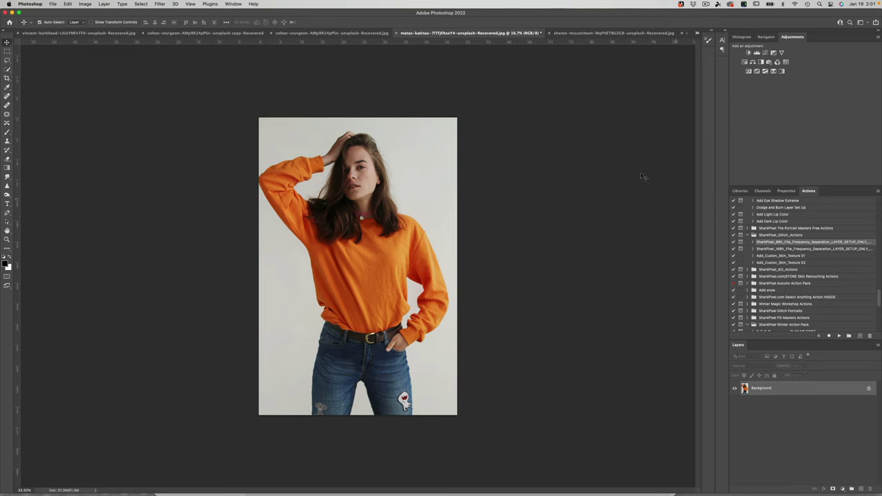
{"action": "left_click", "coordinate": [303, 33]}
{"action": "left_click", "coordinate": [213, 34]}
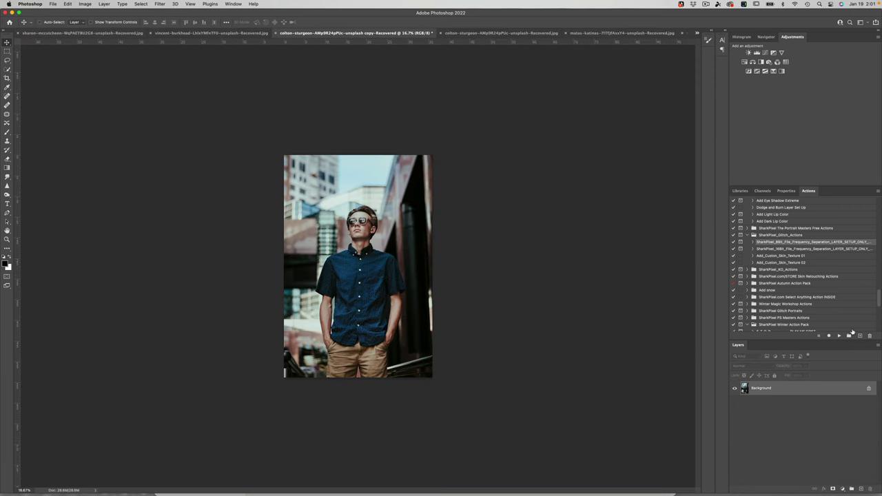
{"action": "key", "text": "super+equal"}
{"action": "key", "text": "super+equal"}
{"action": "key", "text": "super+equal"}
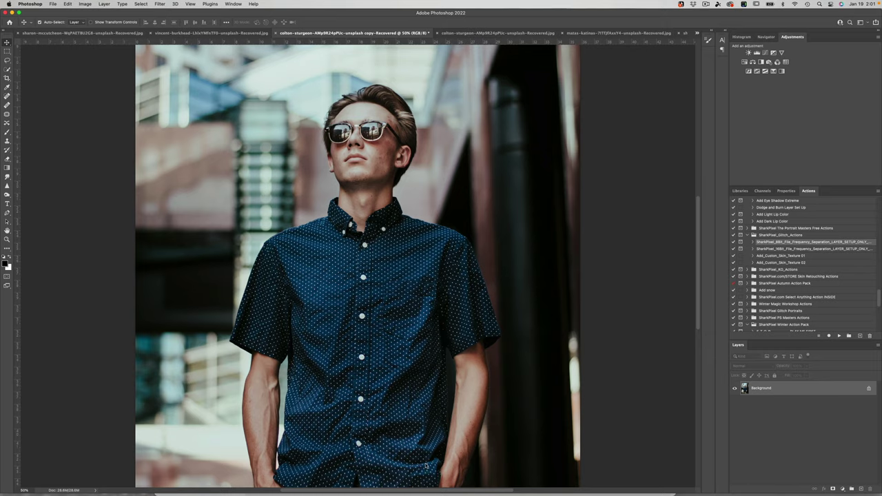
{"action": "scroll", "coordinate": [298, 326], "scroll_direction": "down", "scroll_amount": 5}
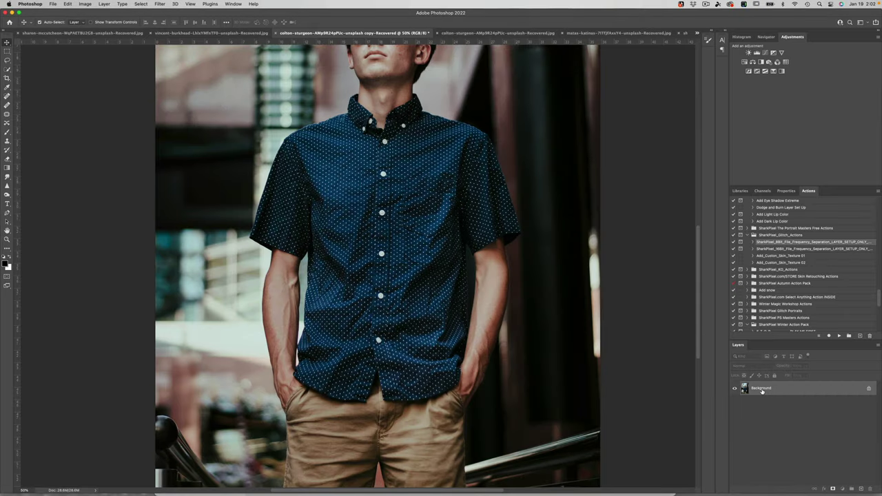
Duplicate the Background layer twice and hide the uppermost copy.
{"action": "key", "text": "super+j"}
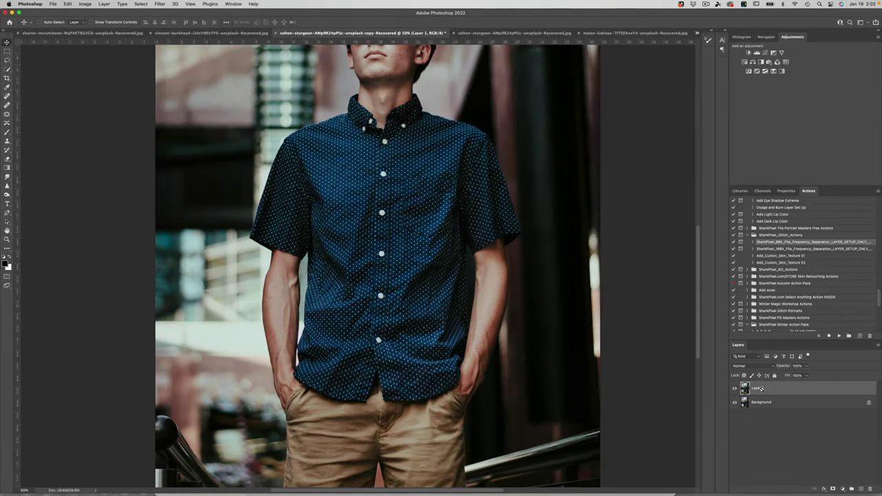
{"action": "key", "text": "super+j"}
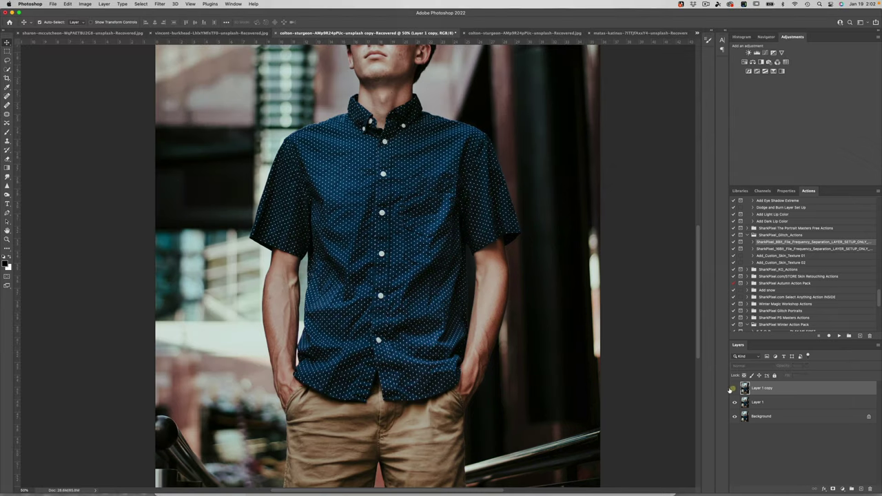
{"action": "left_click", "coordinate": [734, 391]}
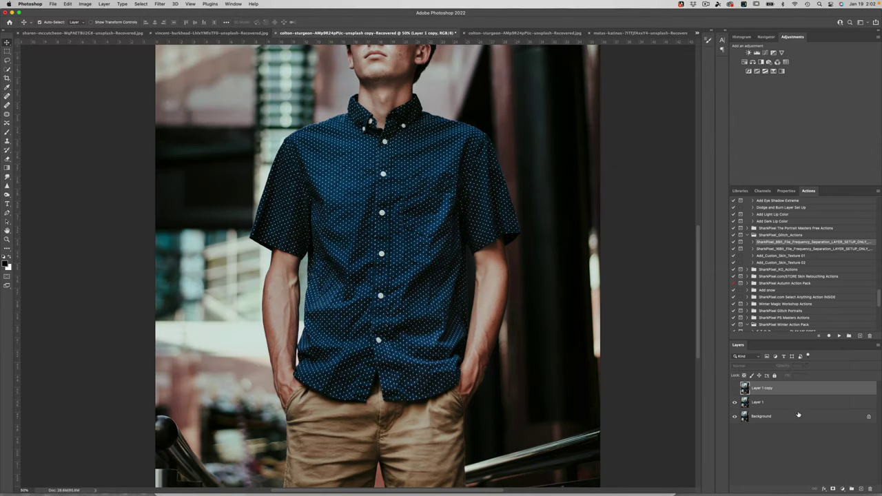
Rename the lower duplicate layer "color and tone" and the upper duplicate "texture and detail".
{"action": "left_click", "coordinate": [763, 406]}
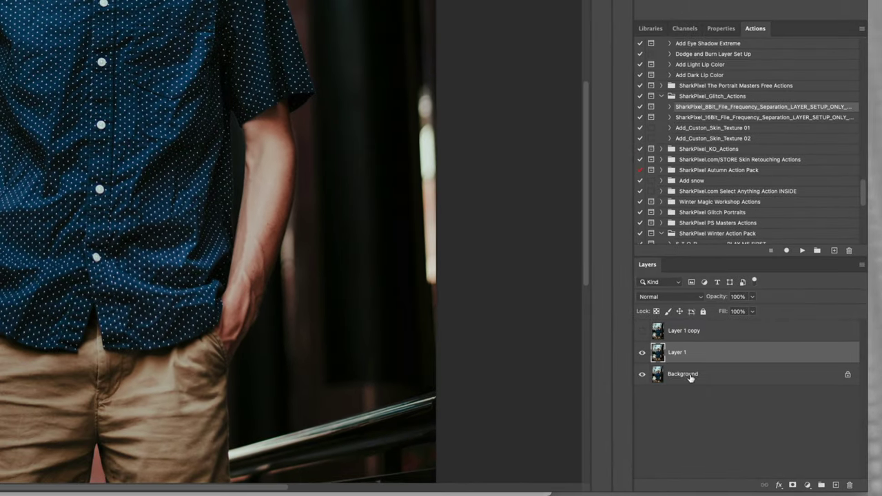
{"action": "double_click", "coordinate": [664, 345]}
{"action": "type", "text": "color and tony"}
{"action": "key", "text": "Return"}
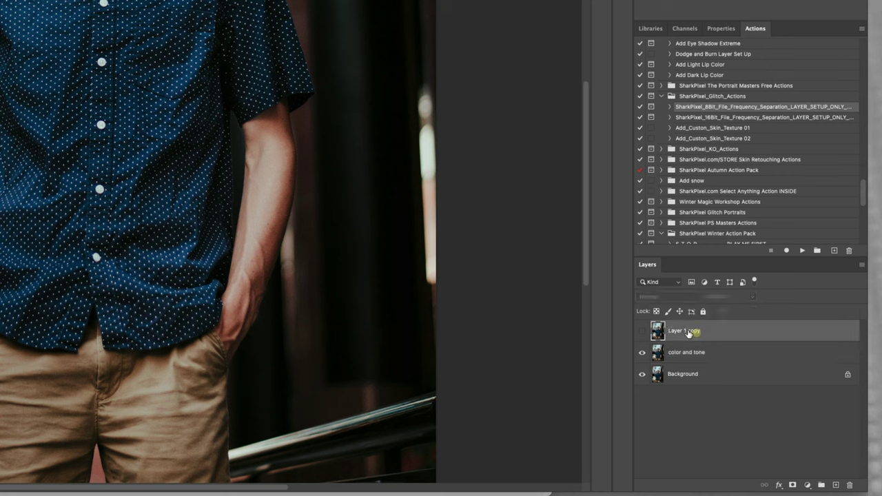
{"action": "left_click", "coordinate": [683, 331]}
{"action": "double_click", "coordinate": [683, 330]}
{"action": "type", "text": "texture and detail"}
{"action": "key", "text": "Return"}
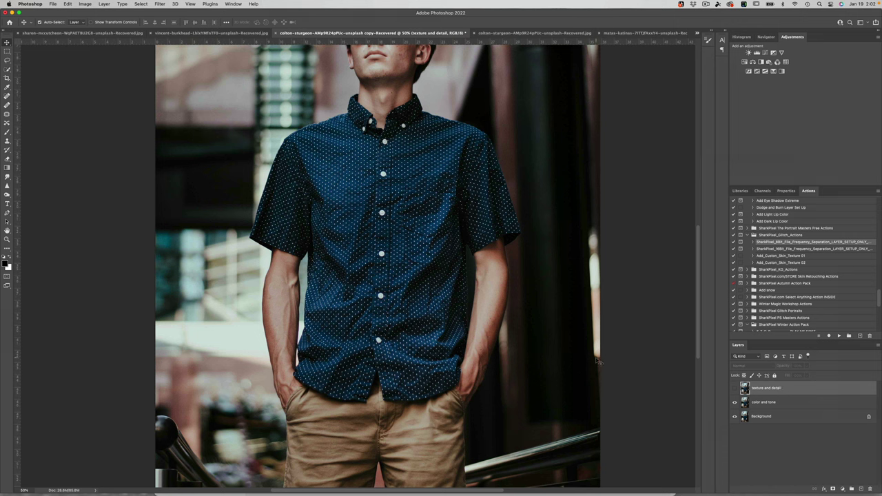
Apply the Median filter to the color and tone layer with a small radius that removes the shirt's dots but keeps its folds.
{"action": "left_click", "coordinate": [763, 403]}
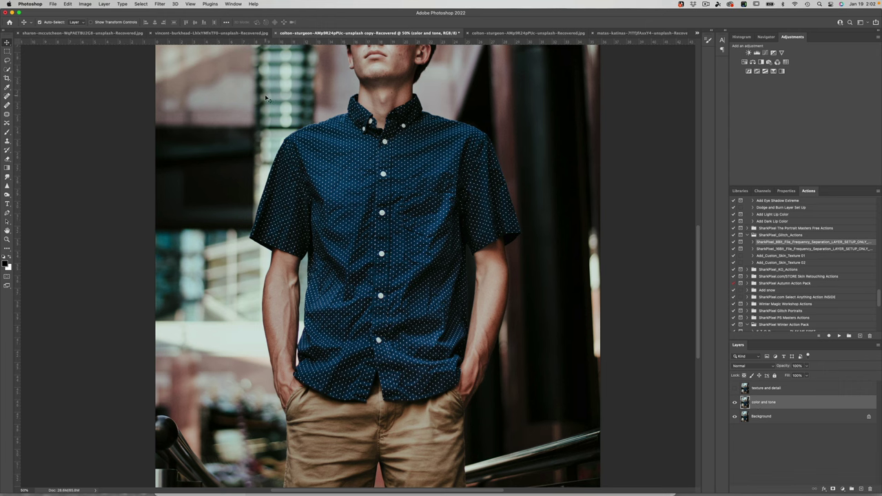
{"action": "left_click", "coordinate": [160, 4]}
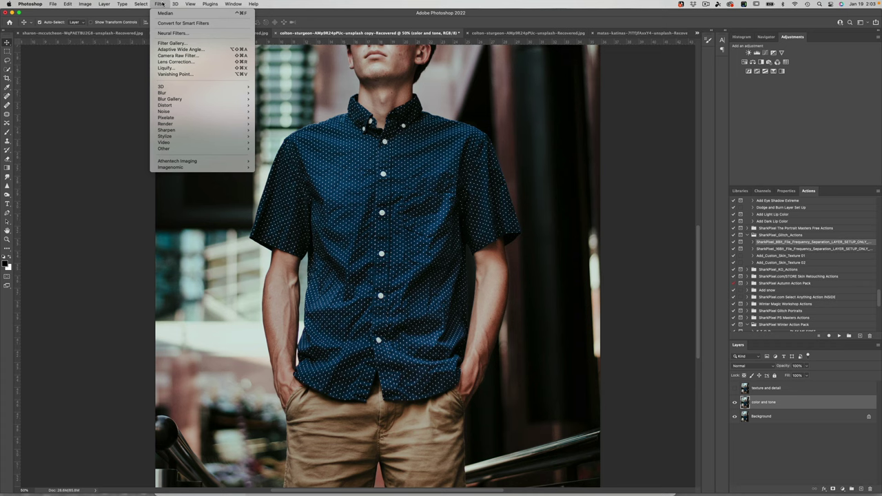
{"action": "mouse_move", "coordinate": [164, 113]}
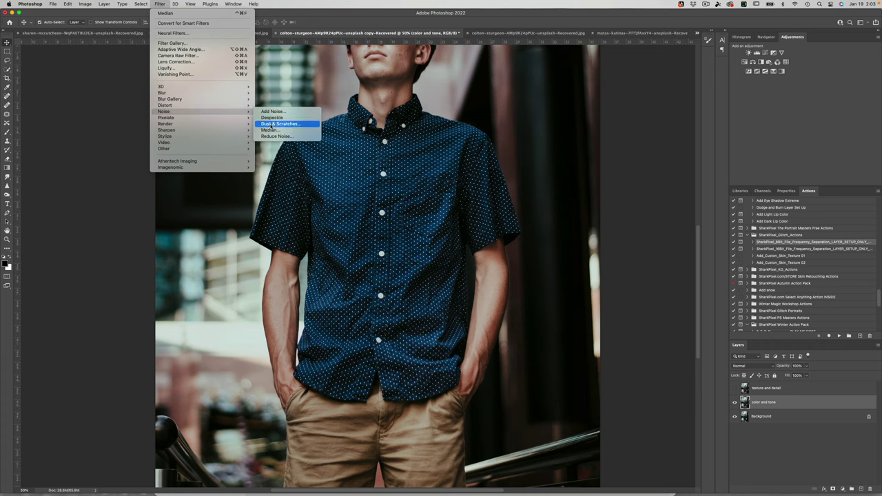
{"action": "left_click", "coordinate": [271, 130]}
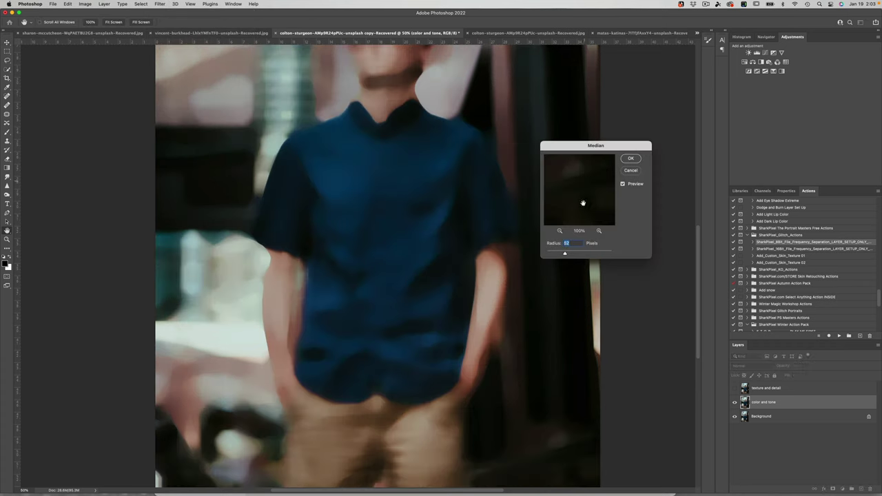
{"action": "left_click_drag", "start_coordinate": [564, 254], "coordinate": [515, 251]}
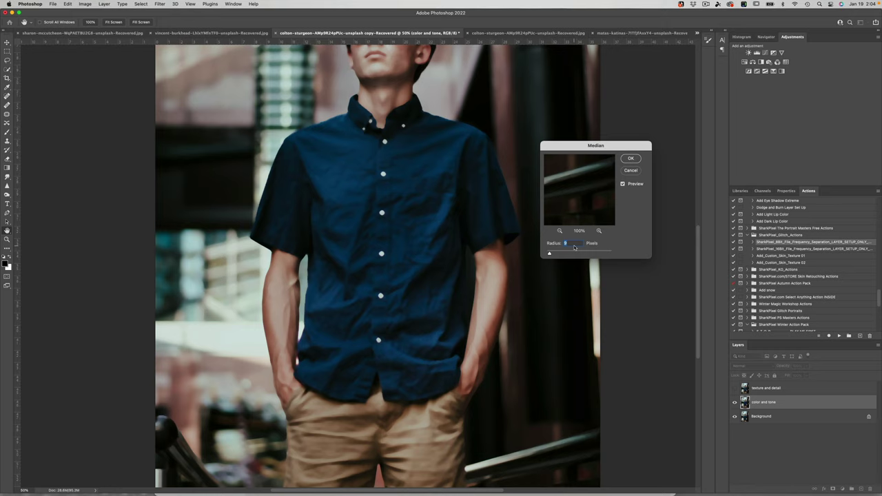
{"action": "left_click", "coordinate": [631, 159]}
Show texture and detail, use Apply Image with color and tone, Subtract, scale 2 and offset 128, and set the layer to Linear Light.
{"action": "left_click", "coordinate": [767, 390]}
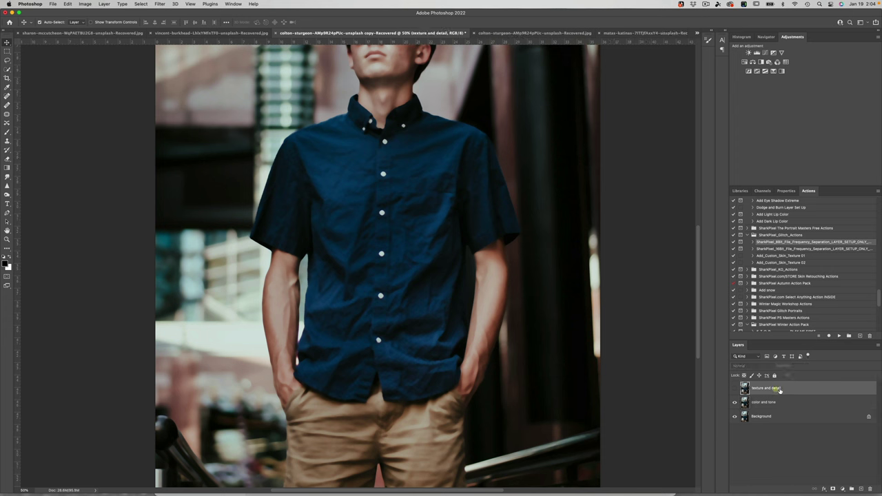
{"action": "left_click", "coordinate": [735, 389]}
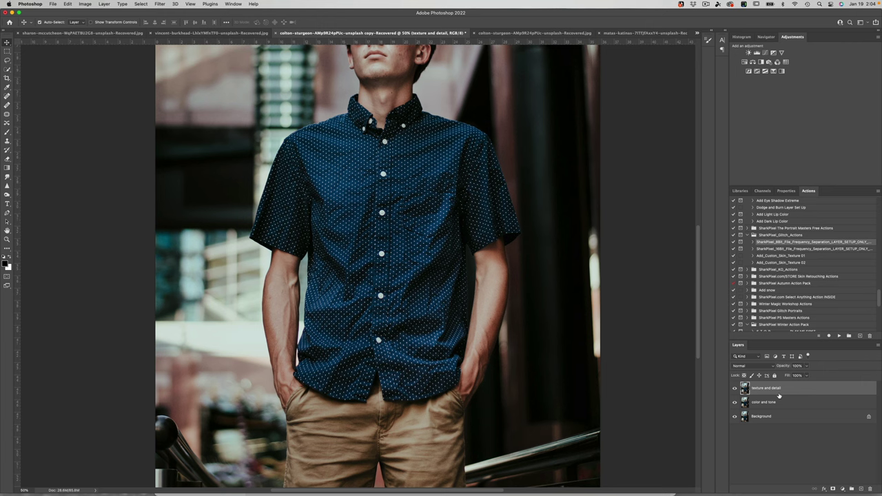
{"action": "left_click", "coordinate": [85, 4]}
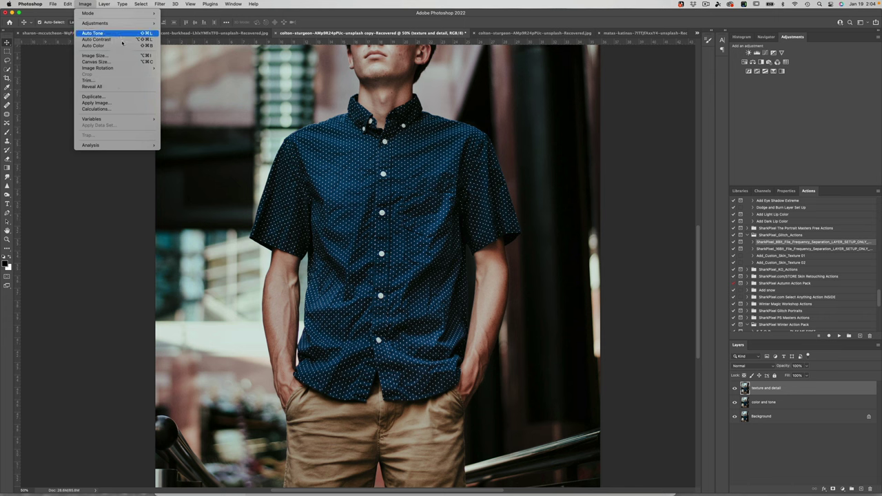
{"action": "left_click", "coordinate": [130, 103]}
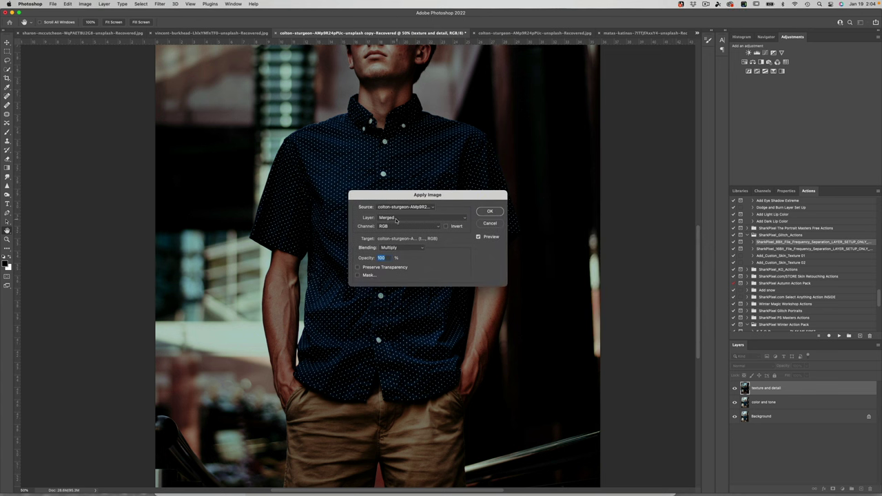
{"action": "left_click", "coordinate": [398, 219]}
{"action": "left_click", "coordinate": [398, 237]}
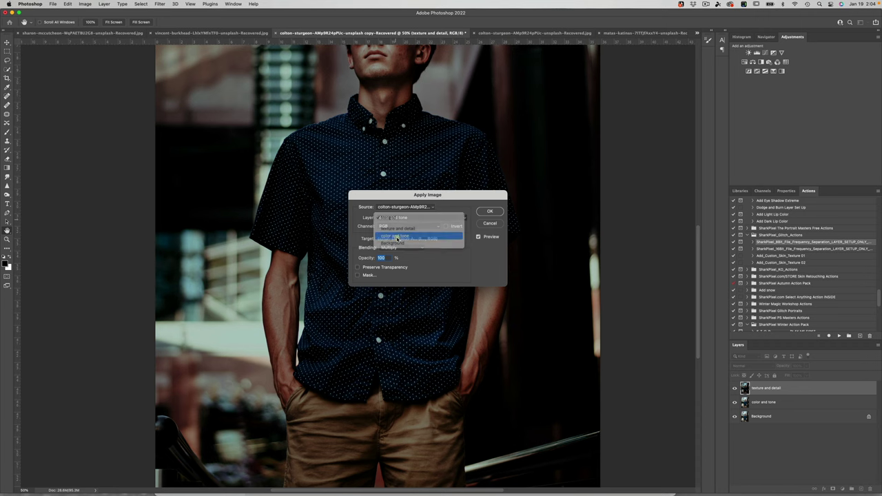
{"action": "left_click", "coordinate": [408, 249]}
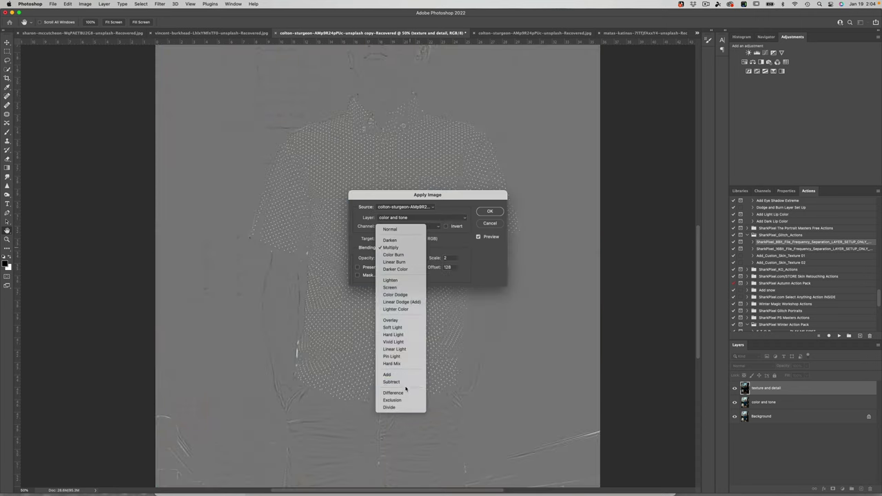
{"action": "left_click", "coordinate": [403, 382]}
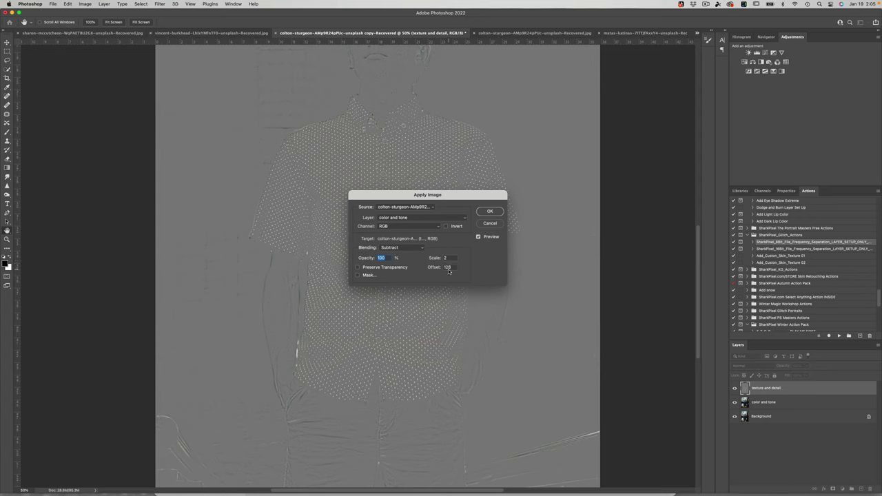
{"action": "left_click", "coordinate": [496, 213]}
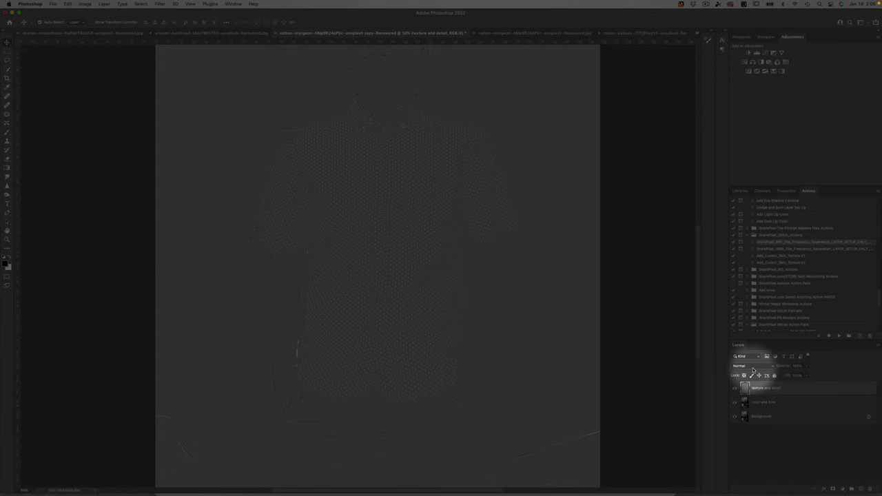
{"action": "left_click", "coordinate": [750, 366]}
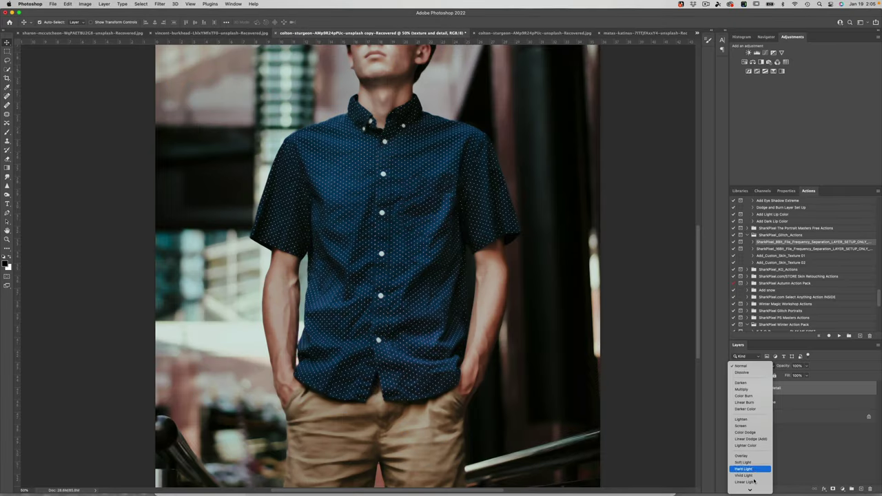
{"action": "left_click", "coordinate": [751, 482]}
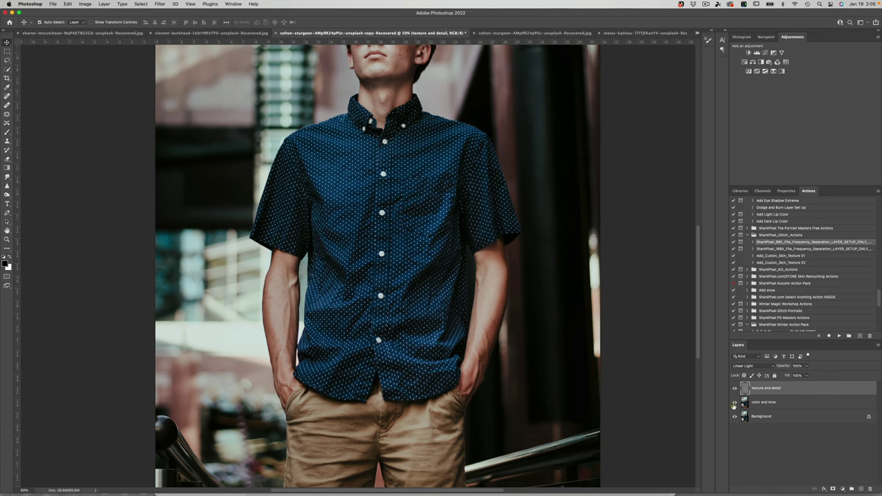
Toggle the texture and detail layer's visibility repeatedly to compare the shirt with and without its dot pattern.
{"action": "left_click", "coordinate": [734, 403]}
{"action": "left_click", "coordinate": [735, 389]}
{"action": "left_click", "coordinate": [735, 389]}
{"action": "left_click", "coordinate": [734, 388]}
{"action": "left_click", "coordinate": [735, 389]}
{"action": "left_click", "coordinate": [735, 389]}
{"action": "left_click", "coordinate": [735, 388]}
{"action": "left_click", "coordinate": [734, 389]}
{"action": "left_click", "coordinate": [735, 389]}
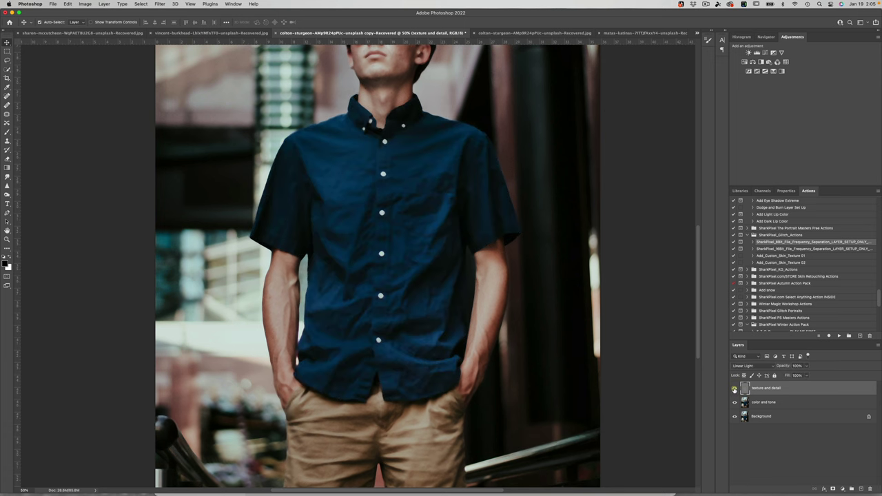
Hide the texture and detail layer and duplicate the color and tone layer.
{"action": "left_click", "coordinate": [777, 401]}
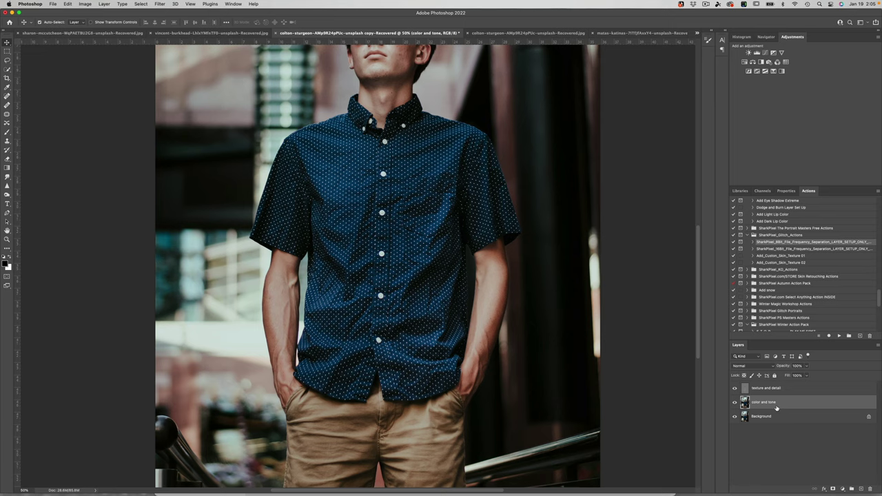
{"action": "left_click", "coordinate": [735, 390]}
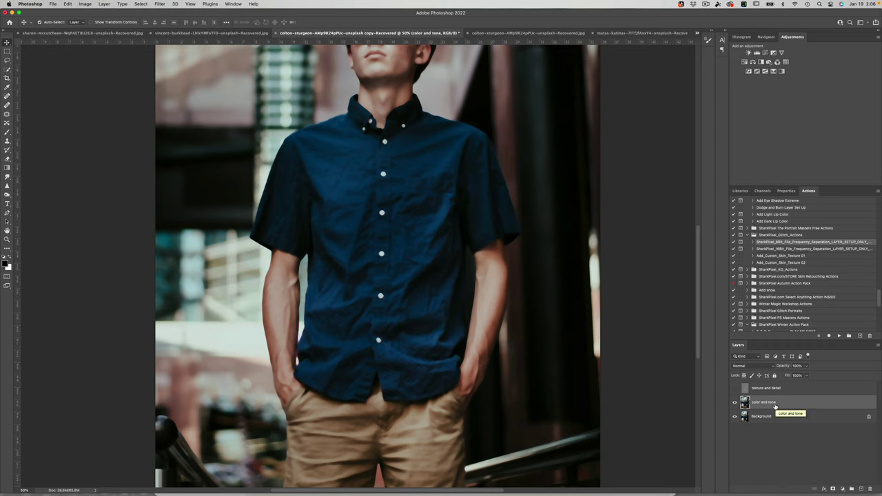
{"action": "key", "text": "super+j"}
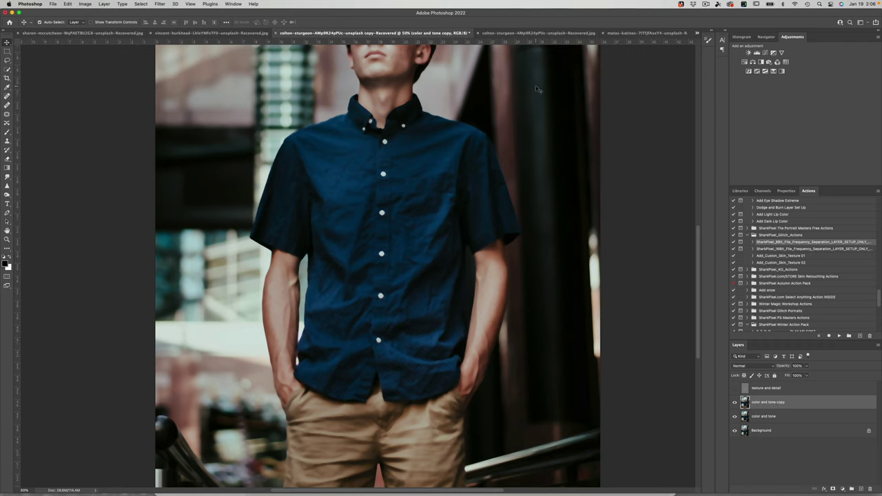
Apply Surface Blur to the color and tone copy with radius 47 pixels and threshold 39 levels.
{"action": "left_click", "coordinate": [158, 4]}
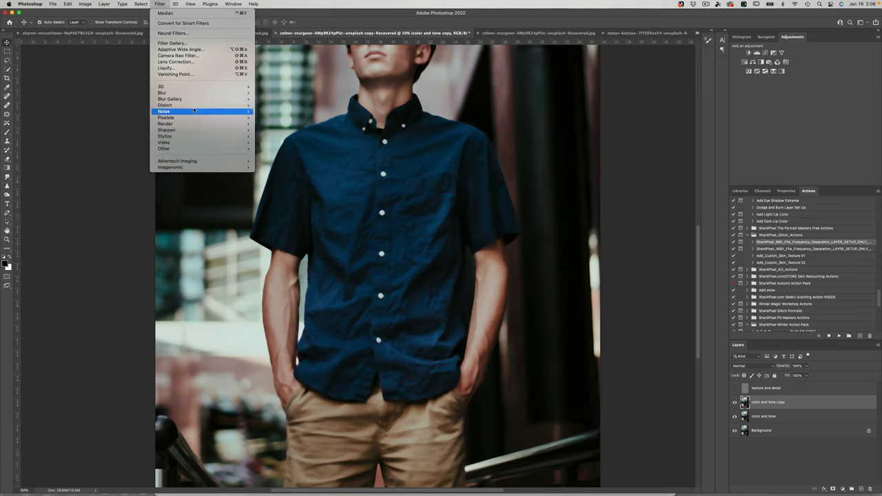
{"action": "mouse_move", "coordinate": [184, 93]}
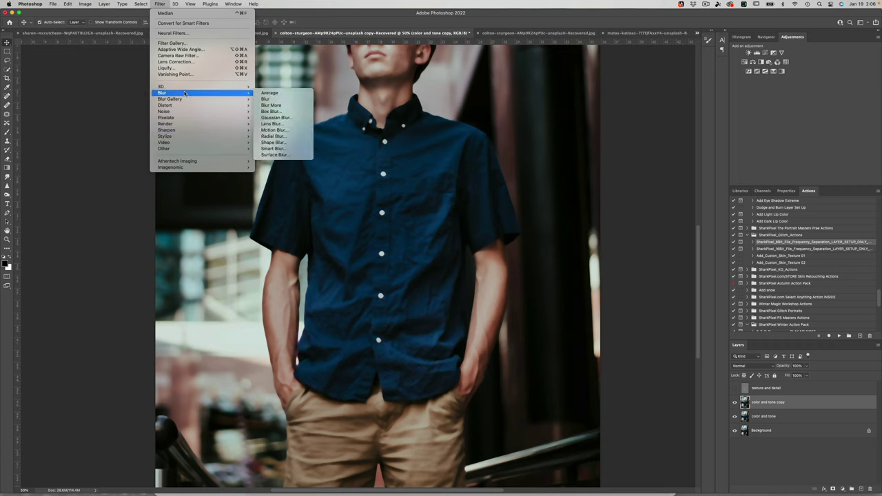
{"action": "left_click", "coordinate": [291, 155]}
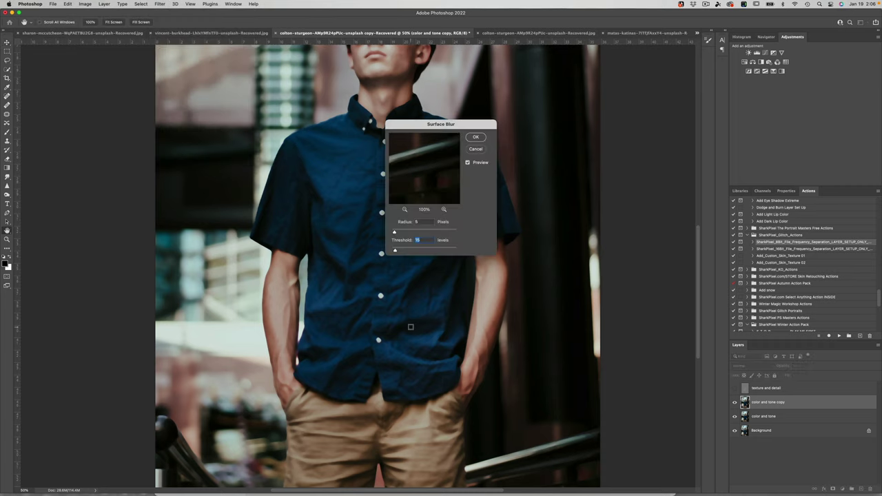
{"action": "left_click_drag", "start_coordinate": [434, 124], "coordinate": [559, 158]}
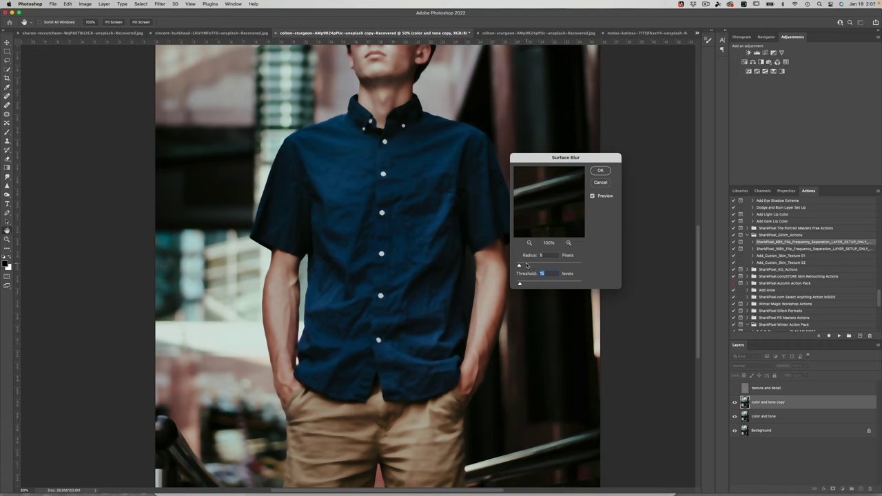
{"action": "left_click", "coordinate": [527, 265]}
{"action": "left_click_drag", "start_coordinate": [527, 266], "coordinate": [549, 266]}
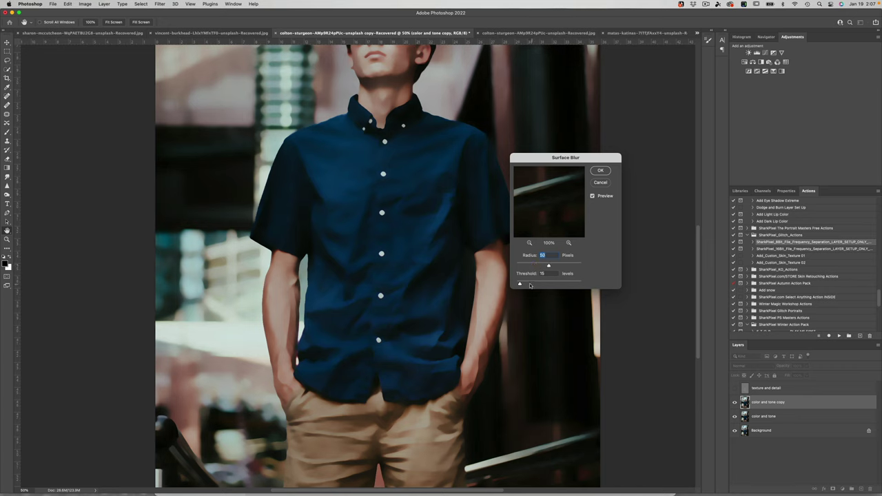
{"action": "left_click_drag", "start_coordinate": [520, 283], "coordinate": [526, 283]}
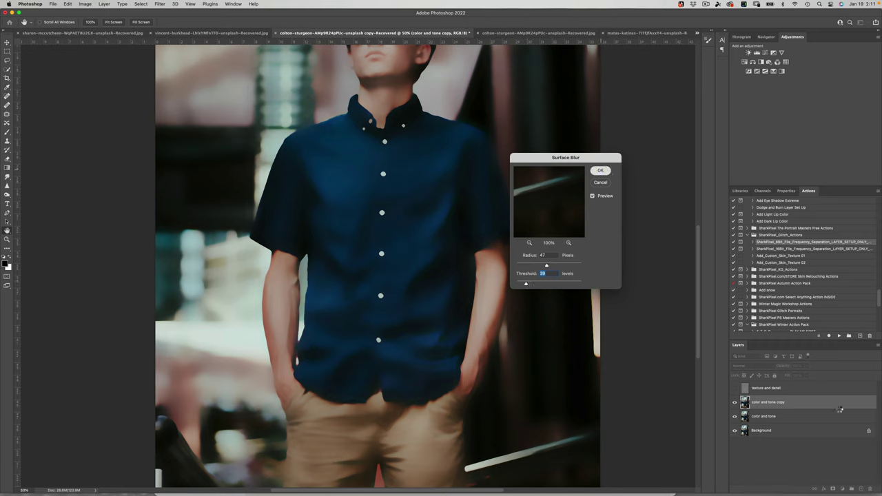
{"action": "key", "text": "Return"}
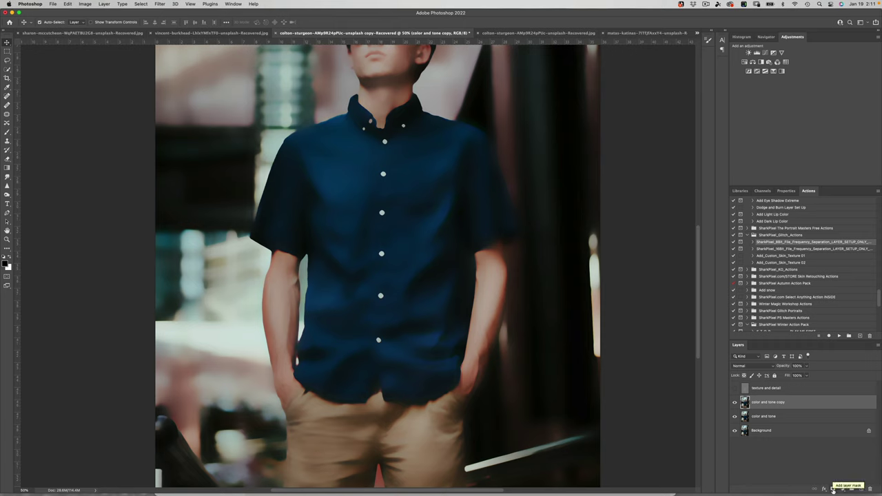
Add a black layer mask to the blurred color and tone copy and show the texture and detail layer.
{"action": "left_click", "coordinate": [833, 490]}
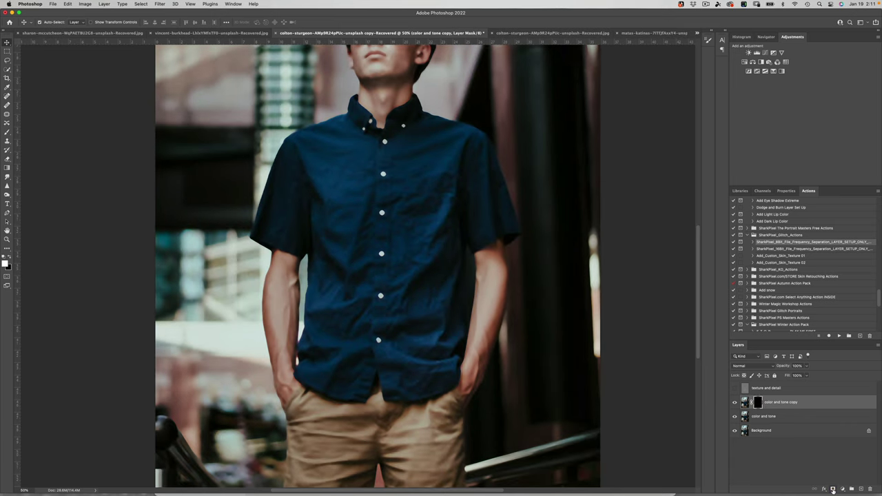
{"action": "left_click", "coordinate": [735, 389]}
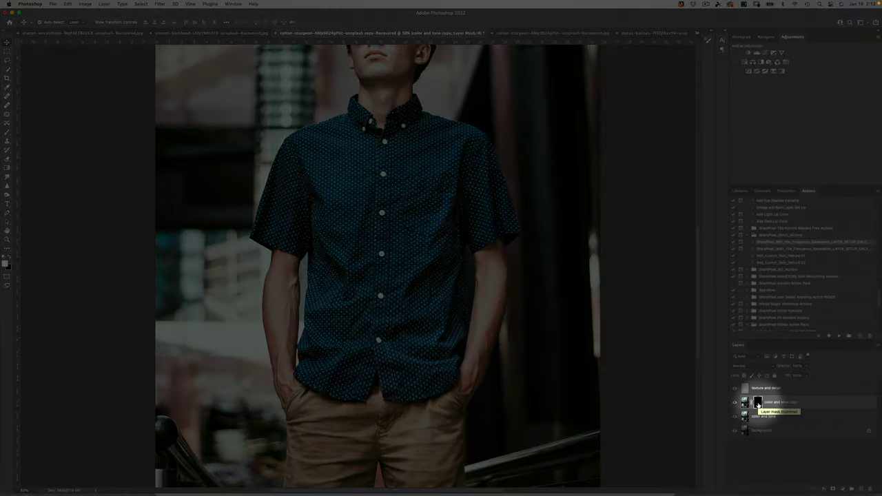
Rename the masked color and tone copy as "color and tone BLUR".
{"action": "double_click", "coordinate": [779, 402]}
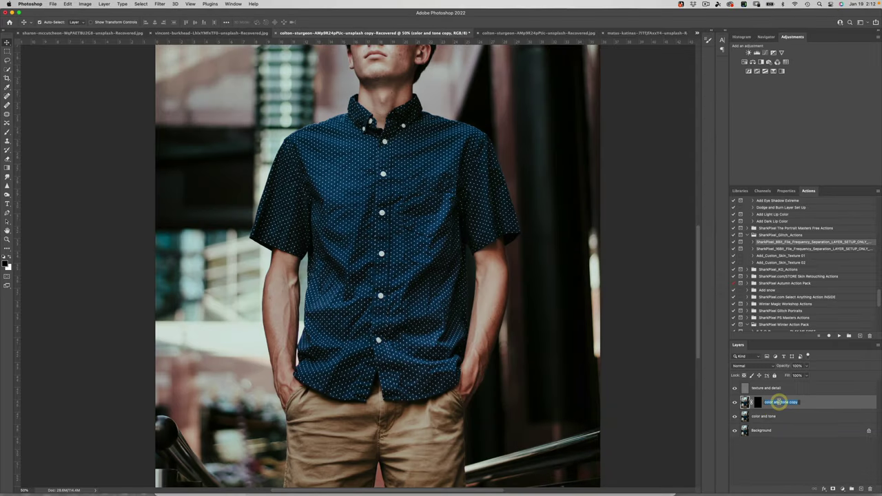
{"action": "key", "text": "Right"}
{"action": "key", "text": "BackSpace"}
{"action": "key", "text": "BackSpace"}
{"action": "key", "text": "BackSpace"}
{"action": "key", "text": "BackSpace"}
{"action": "key", "text": "BackSpace"}
{"action": "type", "text": "BLUR"}
{"action": "key", "text": "Return"}
Brush white over the shirt on the color and tone BLUR layer's mask to smooth its tones.
{"action": "left_click", "coordinate": [757, 405]}
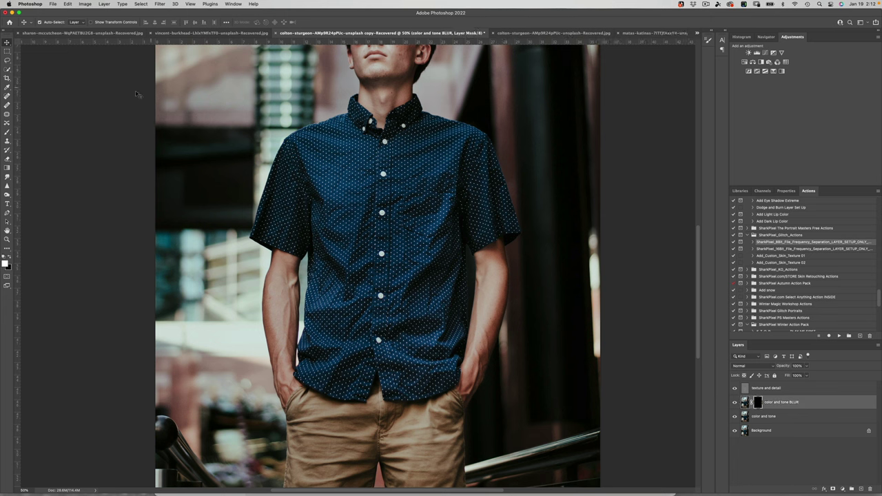
{"action": "left_click", "coordinate": [8, 132]}
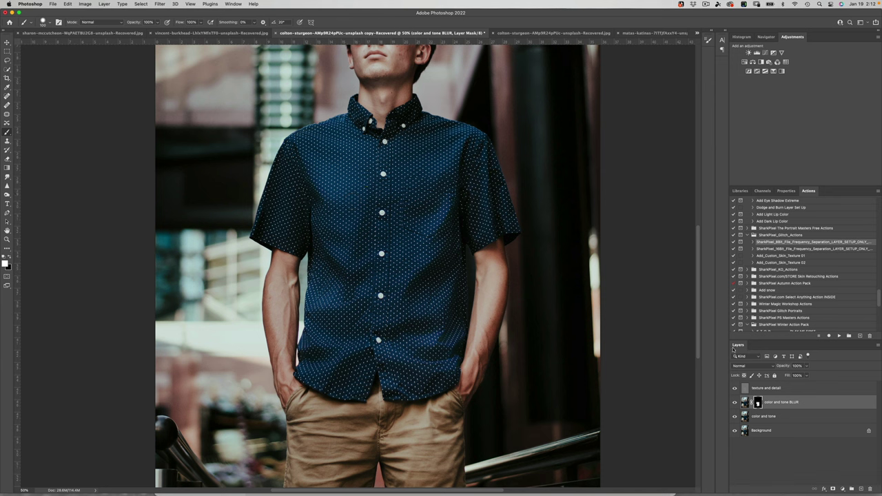
Toggle the color and tone BLUR layer's visibility repeatedly to compare the shirt before and after smoothing.
{"action": "left_click", "coordinate": [735, 401]}
{"action": "left_click", "coordinate": [735, 402]}
{"action": "left_click", "coordinate": [736, 402]}
{"action": "left_click", "coordinate": [735, 402]}
{"action": "left_click", "coordinate": [736, 402]}
{"action": "left_click", "coordinate": [736, 402]}
{"action": "left_click", "coordinate": [736, 401]}
{"action": "left_click", "coordinate": [736, 402]}
{"action": "left_click", "coordinate": [736, 402]}
{"action": "left_click", "coordinate": [735, 402]}
{"action": "left_click", "coordinate": [734, 402]}
Review the open cracked-surface, orange sweatshirt and crumpled-paper images, then return to the dotted shirt and check its blur layer.
{"action": "left_click", "coordinate": [190, 36]}
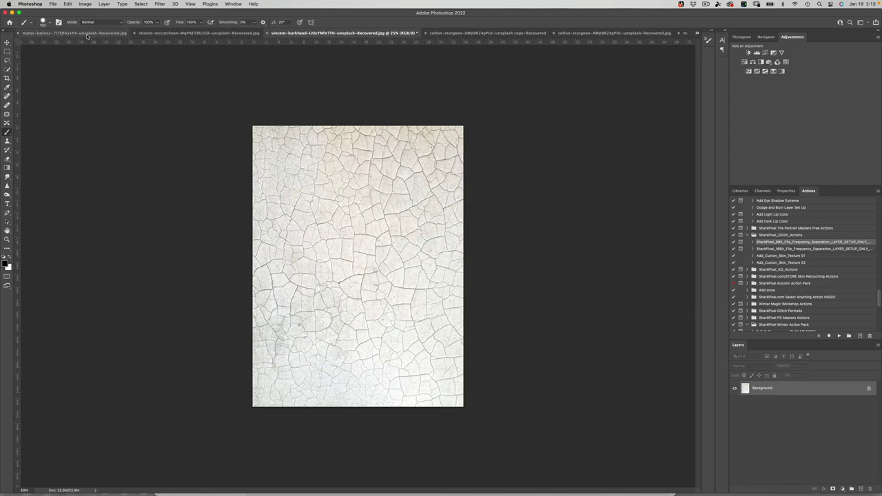
{"action": "left_click", "coordinate": [87, 33]}
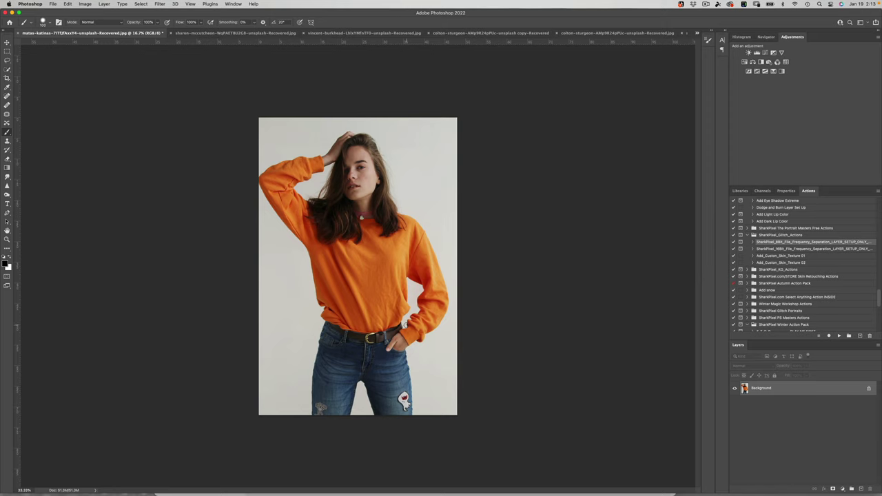
{"action": "key", "text": "super+plus"}
{"action": "key", "text": "super+plus"}
{"action": "key", "text": "super+plus"}
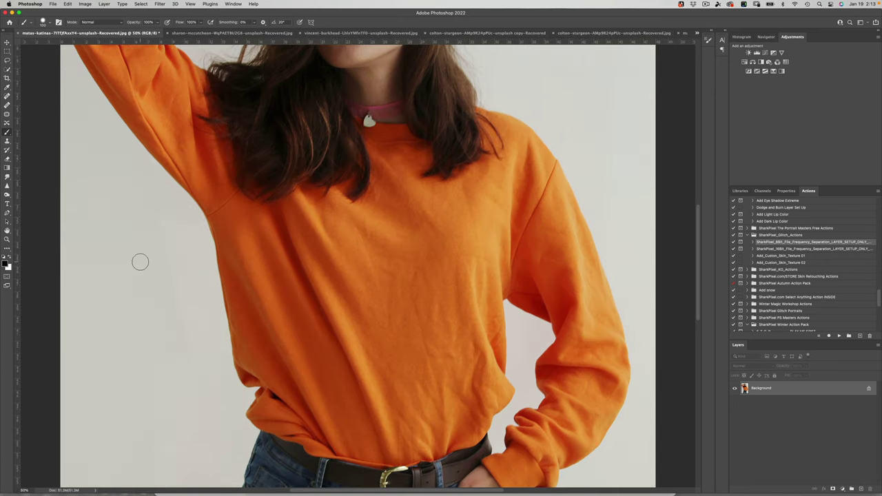
{"action": "left_click", "coordinate": [365, 33]}
{"action": "left_click", "coordinate": [329, 33]}
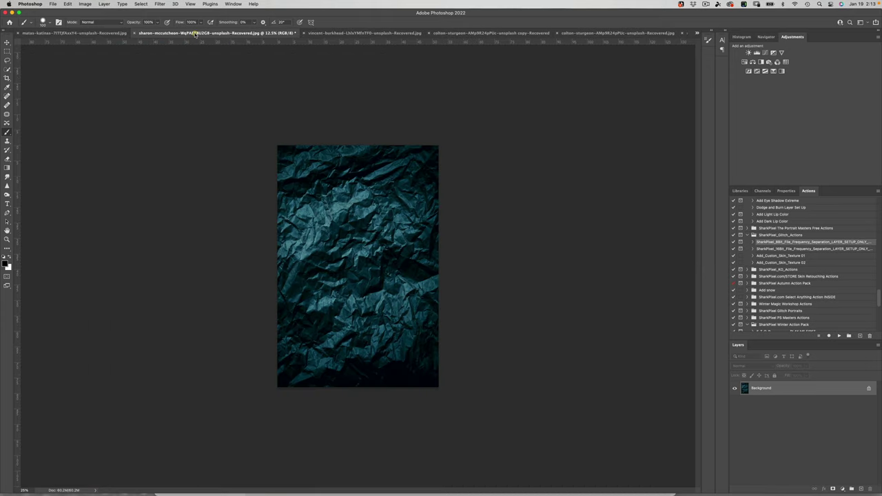
{"action": "left_click", "coordinate": [331, 33]}
{"action": "left_click", "coordinate": [333, 33]}
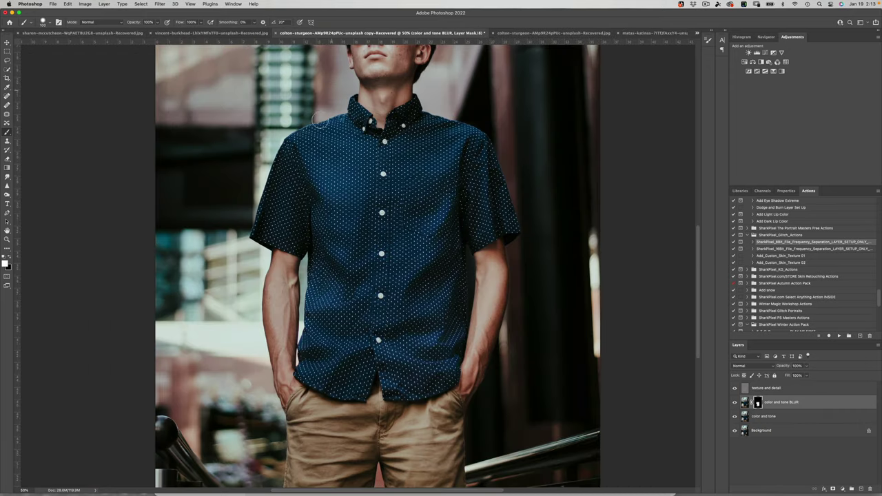
{"action": "left_click", "coordinate": [734, 402]}
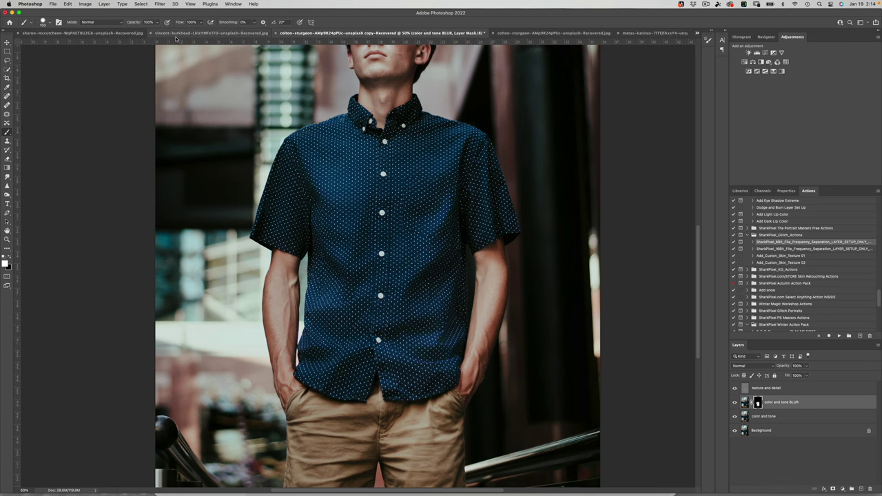
Run the 8-bit frequency separation layer setup action on the orange sweatshirt photo, using a small Median radius.
{"action": "left_click", "coordinate": [54, 33]}
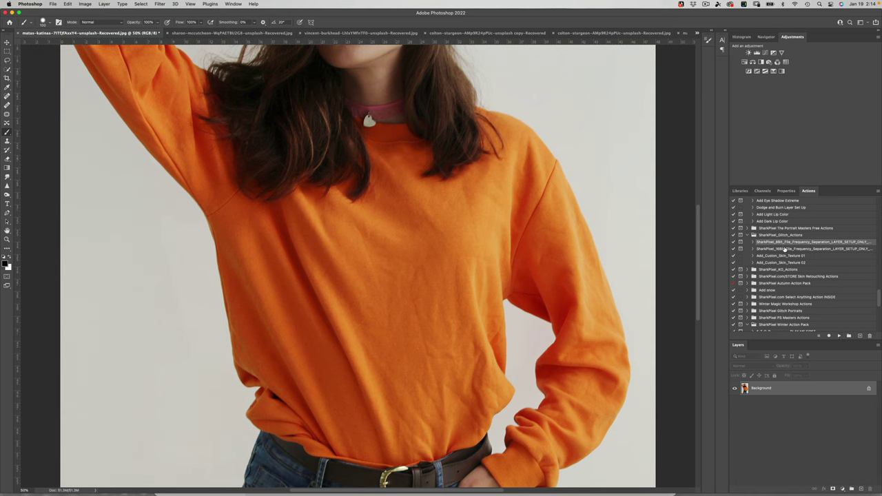
{"action": "left_click", "coordinate": [840, 336]}
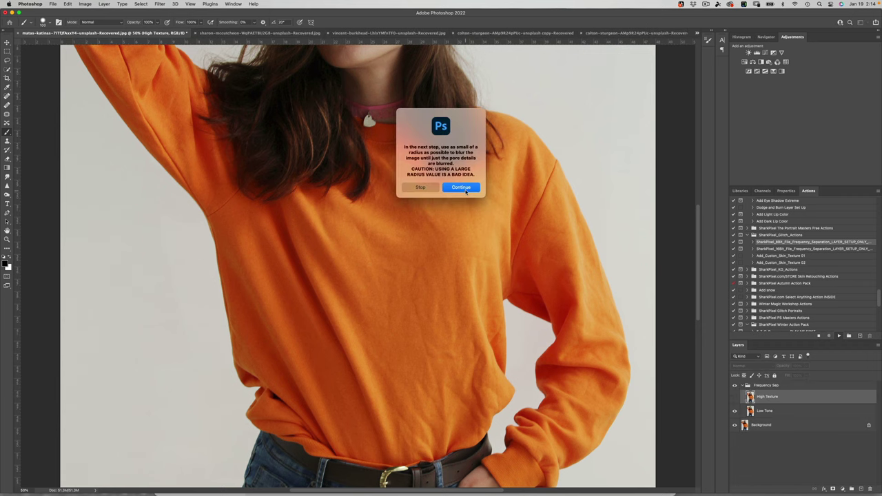
{"action": "left_click", "coordinate": [462, 188]}
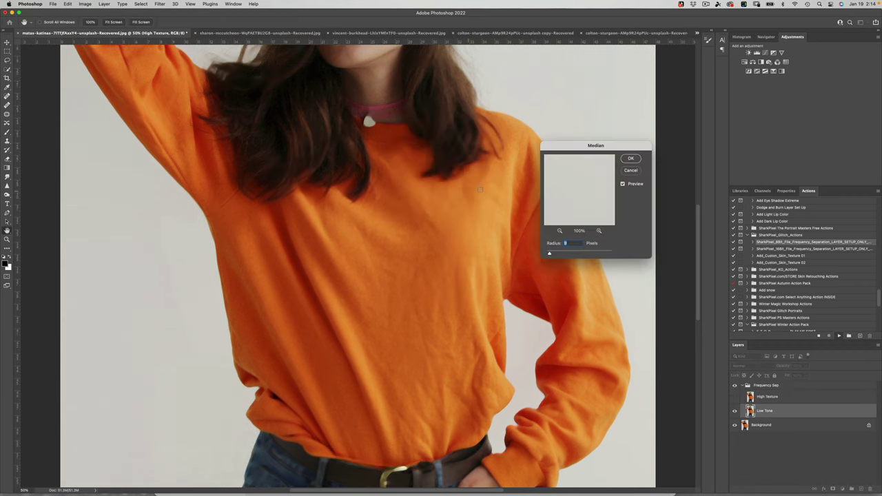
{"action": "left_click_drag", "start_coordinate": [581, 146], "coordinate": [577, 146]}
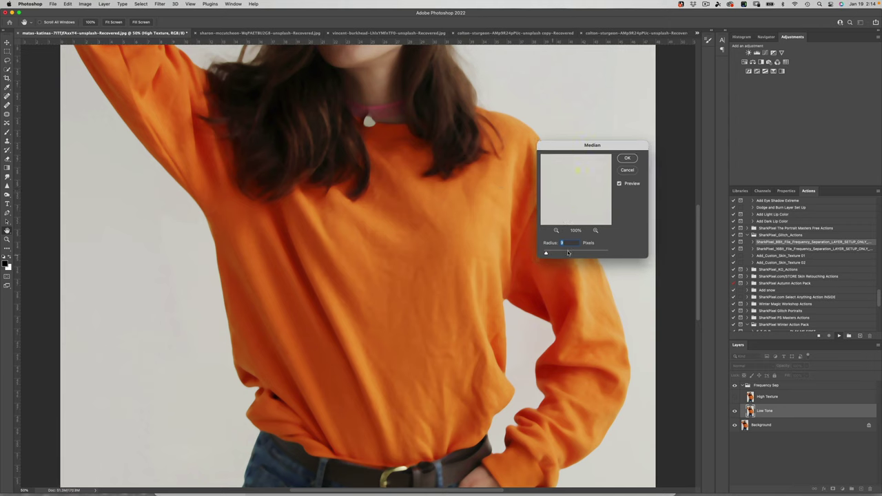
{"action": "left_click_drag", "start_coordinate": [546, 245], "coordinate": [540, 245]}
{"action": "left_click", "coordinate": [630, 159]}
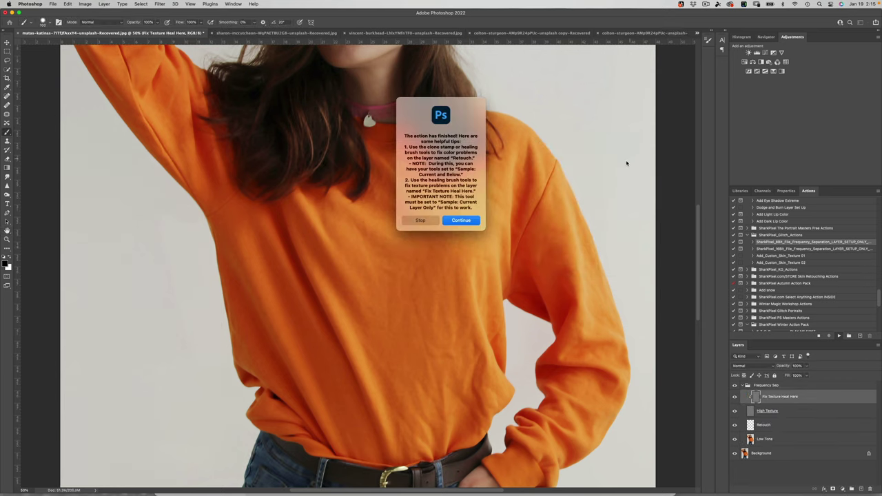
{"action": "left_click", "coordinate": [461, 221]}
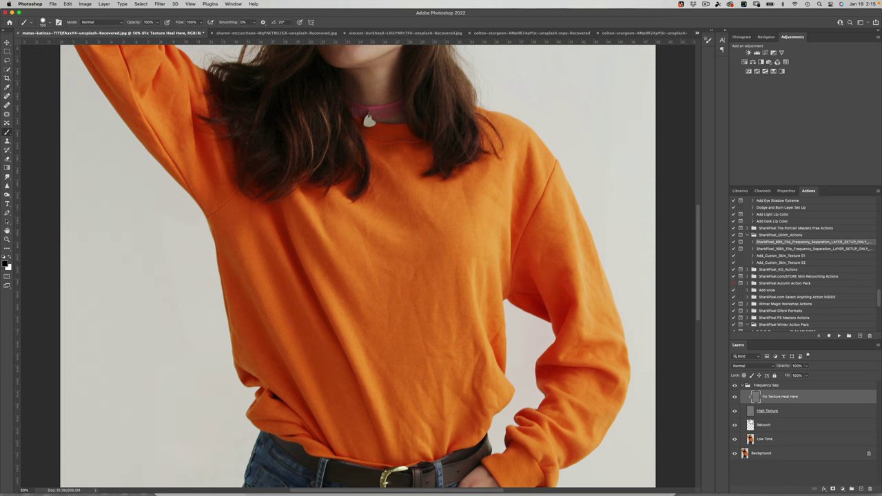
Hide the High Texture layer and select the Retouch layer in the Frequency Sep group.
{"action": "left_click", "coordinate": [784, 411]}
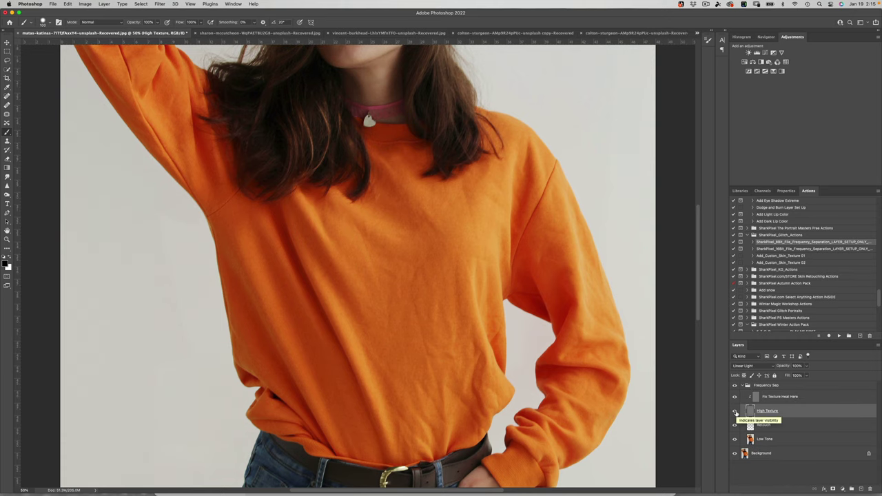
{"action": "left_click", "coordinate": [735, 411]}
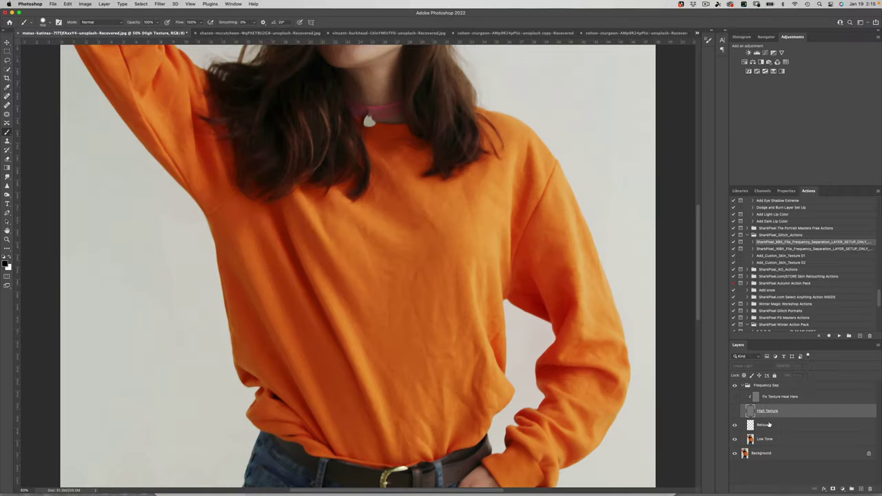
{"action": "left_click", "coordinate": [766, 425]}
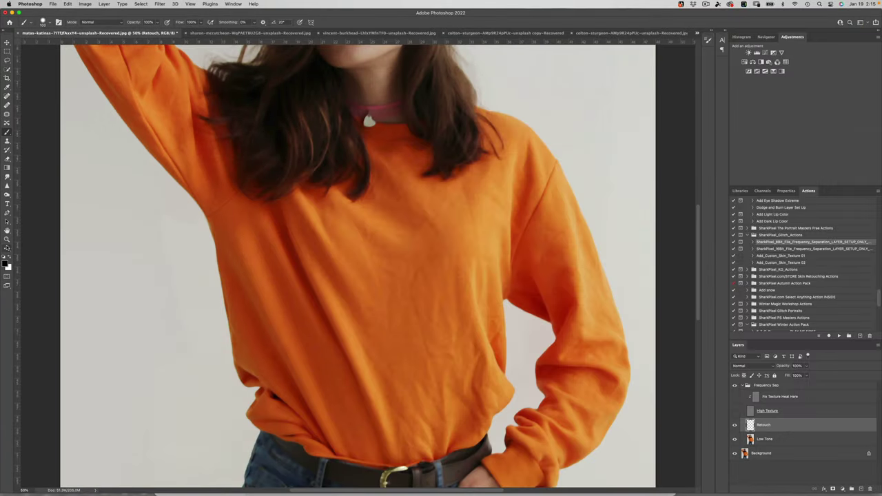
Using the Mixer Brush at 18% Wet, blend the folds on the sweatshirt's chest and lower front on the Retouch layer.
{"action": "left_click", "coordinate": [7, 249]}
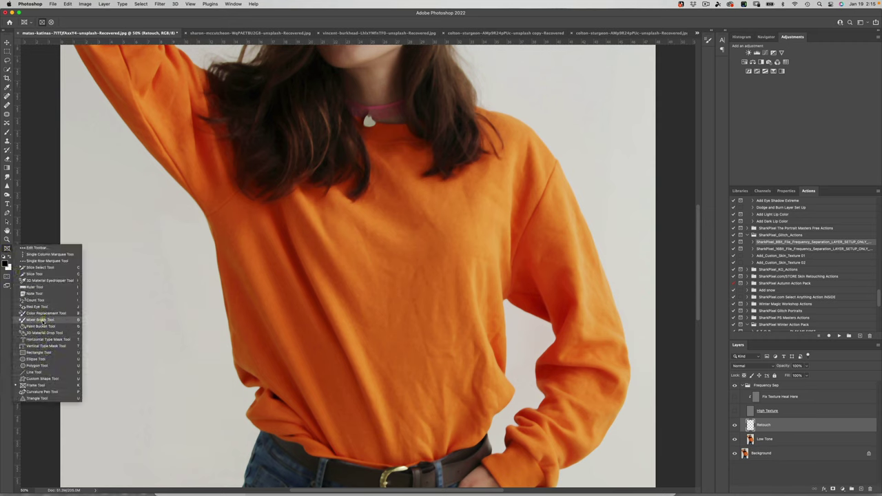
{"action": "left_click", "coordinate": [43, 320]}
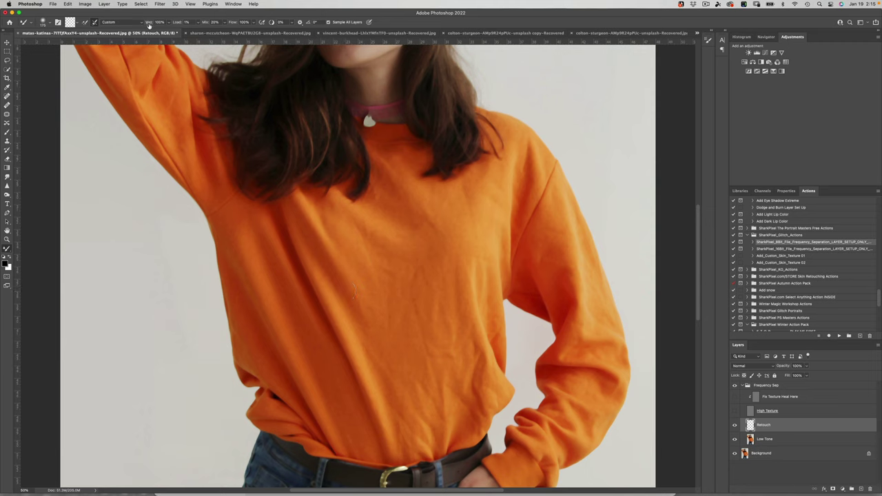
{"action": "mouse_move", "coordinate": [149, 25]}
{"action": "left_mouse_down"}
{"action": "mouse_move", "coordinate": [133, 26]}
{"action": "mouse_move", "coordinate": [146, 25]}
{"action": "left_mouse_up"}
{"action": "left_click_drag", "start_coordinate": [376, 310], "coordinate": [385, 328]}
{"action": "mouse_move", "coordinate": [380, 270]}
{"action": "left_mouse_down"}
{"action": "mouse_move", "coordinate": [430, 387]}
{"action": "mouse_move", "coordinate": [398, 255]}
{"action": "left_mouse_up"}
{"action": "mouse_move", "coordinate": [358, 279]}
{"action": "left_mouse_down"}
{"action": "mouse_move", "coordinate": [391, 356]}
{"action": "mouse_move", "coordinate": [320, 223]}
{"action": "mouse_move", "coordinate": [376, 315]}
{"action": "left_mouse_up"}
{"action": "left_click_drag", "start_coordinate": [298, 190], "coordinate": [350, 292]}
{"action": "mouse_move", "coordinate": [372, 356]}
{"action": "left_mouse_down"}
{"action": "mouse_move", "coordinate": [401, 418]}
{"action": "mouse_move", "coordinate": [354, 309]}
{"action": "mouse_move", "coordinate": [394, 405]}
{"action": "mouse_move", "coordinate": [382, 367]}
{"action": "left_mouse_up"}
{"action": "left_click_drag", "start_coordinate": [427, 408], "coordinate": [410, 298]}
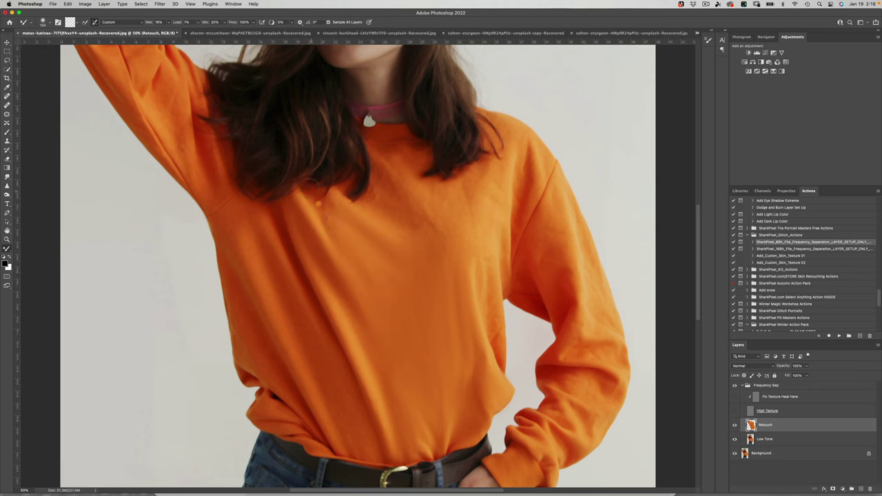
Blend the remaining wrinkles below the hair and down the torso beside the lowered arm.
{"action": "left_click_drag", "start_coordinate": [373, 199], "coordinate": [414, 231]}
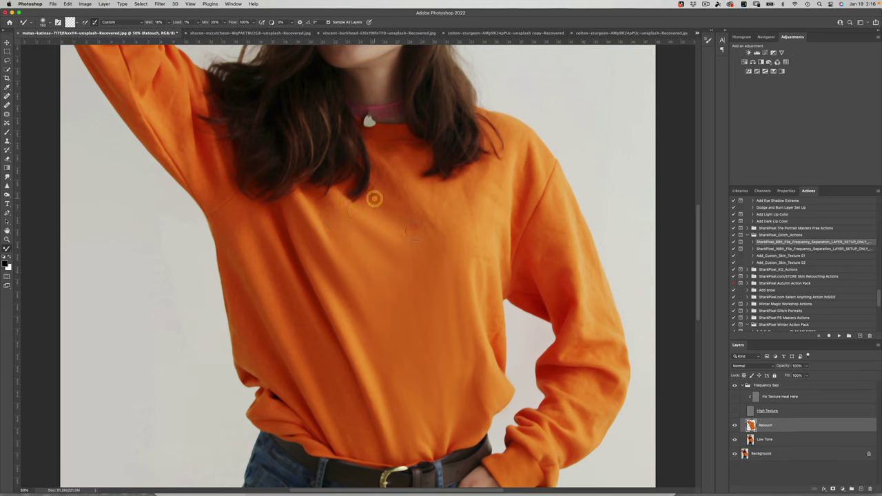
{"action": "left_click", "coordinate": [440, 202]}
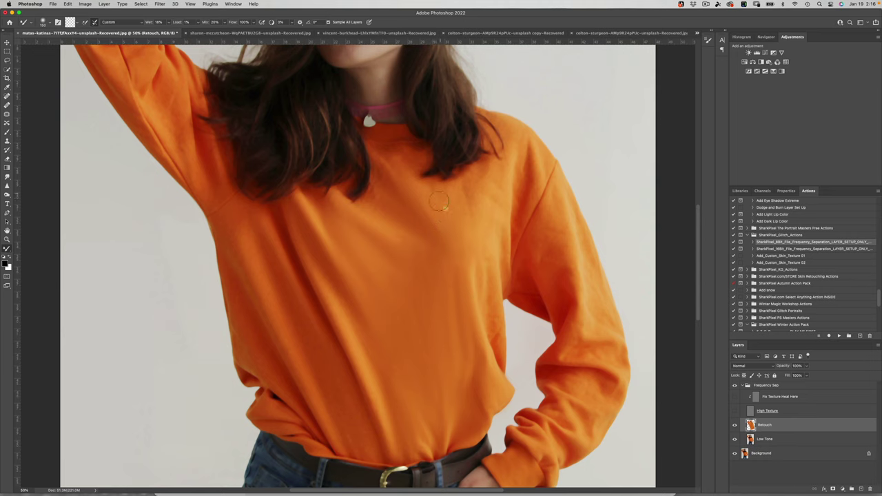
{"action": "left_click", "coordinate": [487, 179]}
{"action": "mouse_move", "coordinate": [488, 172]}
{"action": "left_mouse_down"}
{"action": "mouse_move", "coordinate": [477, 251]}
{"action": "mouse_move", "coordinate": [488, 265]}
{"action": "mouse_move", "coordinate": [488, 208]}
{"action": "mouse_move", "coordinate": [510, 152]}
{"action": "mouse_move", "coordinate": [483, 248]}
{"action": "mouse_move", "coordinate": [508, 371]}
{"action": "mouse_move", "coordinate": [485, 273]}
{"action": "mouse_move", "coordinate": [472, 295]}
{"action": "mouse_move", "coordinate": [491, 368]}
{"action": "mouse_move", "coordinate": [487, 386]}
{"action": "mouse_move", "coordinate": [475, 366]}
{"action": "left_mouse_up"}
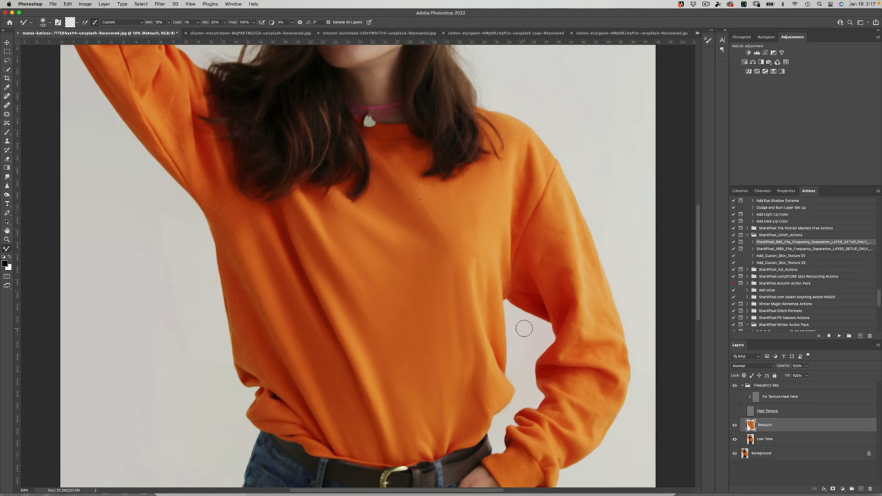
Show the High Texture and Fix Texture Heal Here layers, and toggle the Frequency Sep group to compare the retouch with the original.
{"action": "left_click", "coordinate": [735, 412]}
{"action": "left_click", "coordinate": [734, 398]}
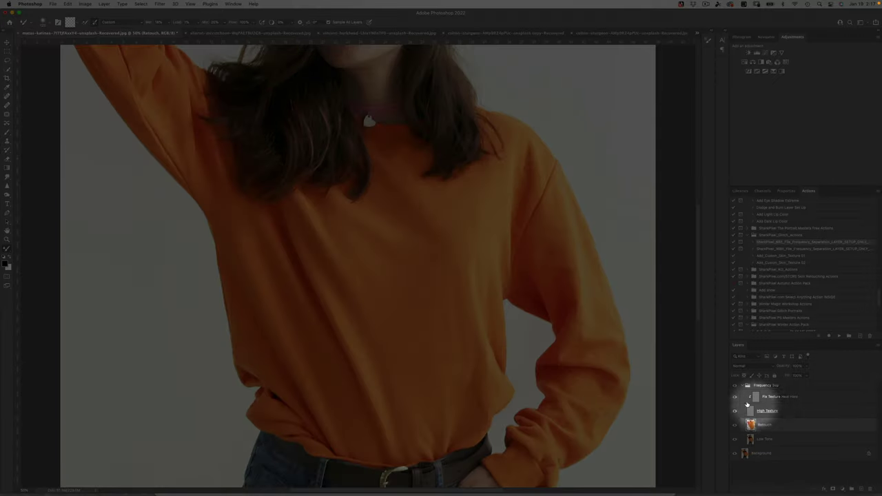
{"action": "left_click", "coordinate": [735, 385]}
{"action": "left_click", "coordinate": [735, 385]}
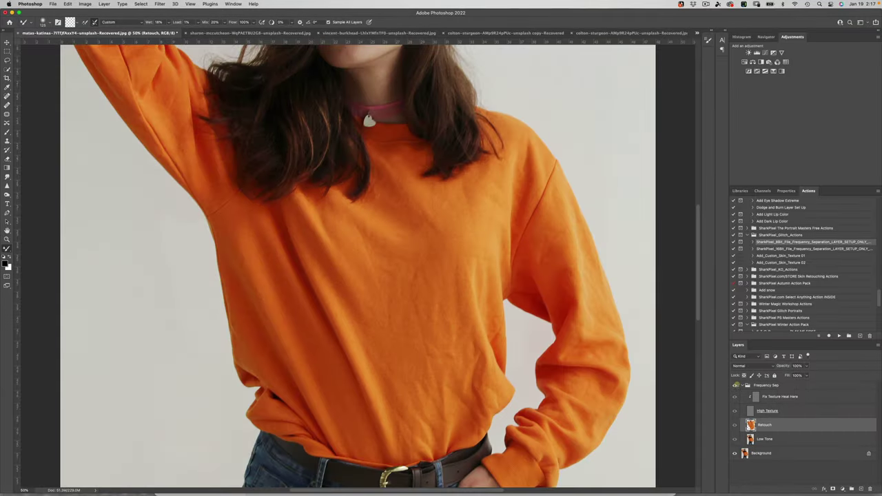
Toggle the Frequency Sep group's visibility repeatedly to examine the sweatshirt's folds before and after the Mixer Brush retouching.
{"action": "left_click", "coordinate": [735, 386]}
{"action": "left_click", "coordinate": [734, 386]}
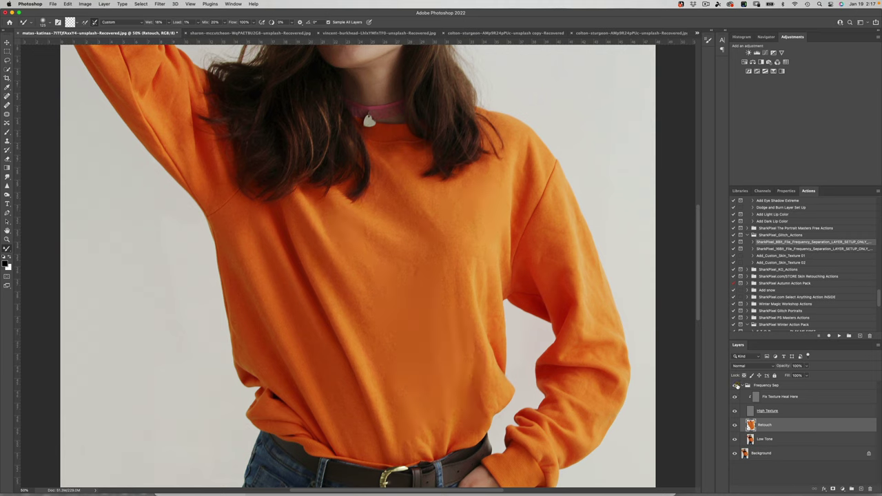
{"action": "left_click", "coordinate": [735, 385]}
{"action": "left_click", "coordinate": [734, 386]}
{"action": "left_click", "coordinate": [735, 386]}
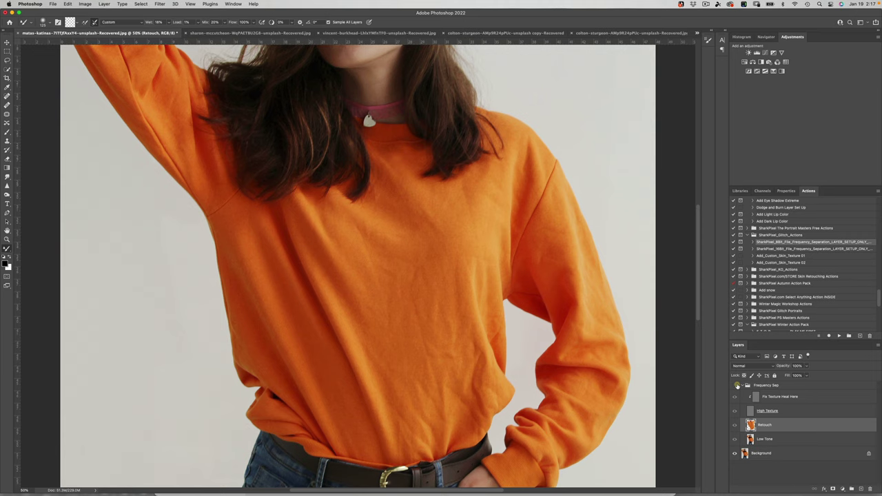
{"action": "left_click", "coordinate": [735, 386]}
{"action": "left_click", "coordinate": [735, 385]}
{"action": "left_click", "coordinate": [734, 385]}
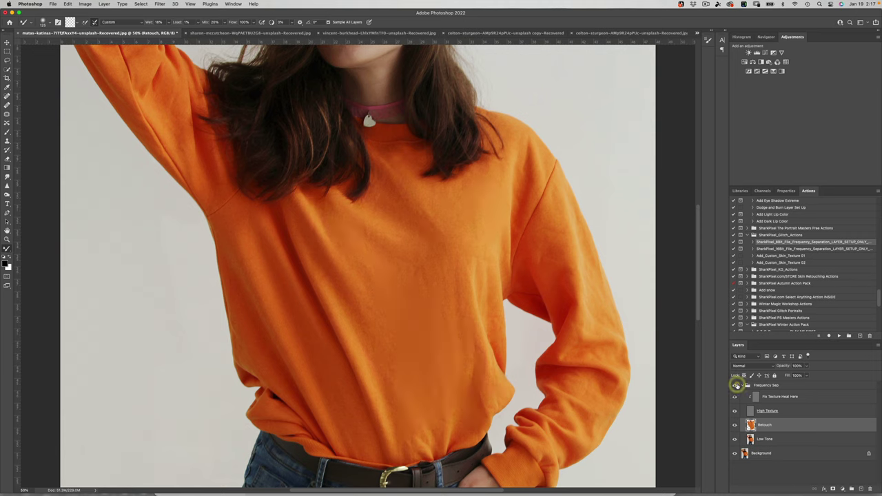
{"action": "left_click", "coordinate": [735, 385]}
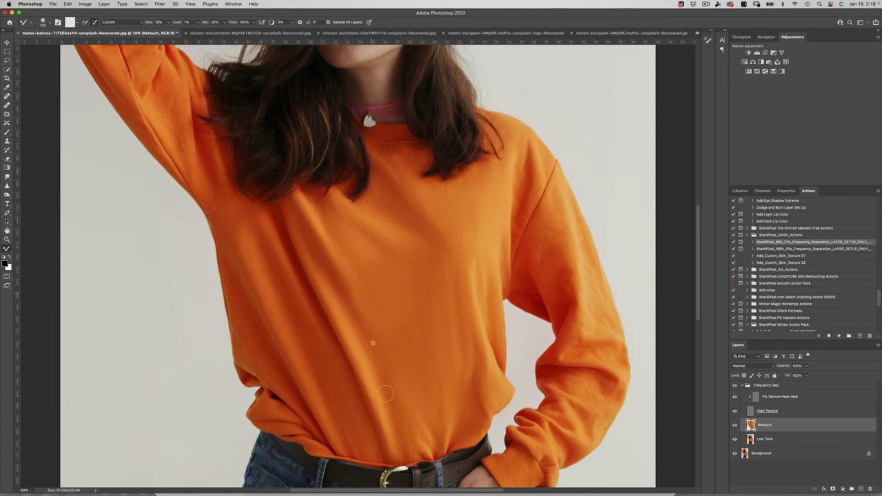
Undo the last brush stroke, and hide the High Texture layer to blend the sweatshirt's chest folds on the Retouch layer.
{"action": "key", "text": "super+1"}
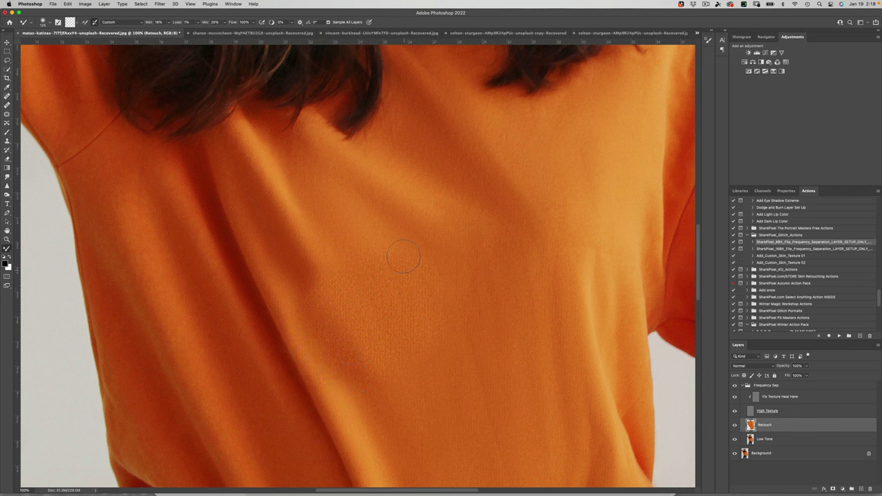
{"action": "key", "text": "ctrl+z"}
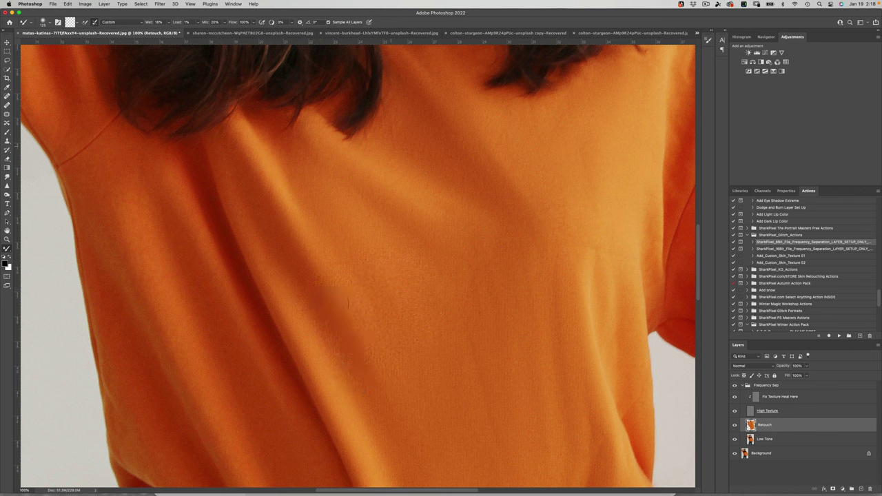
{"action": "left_click", "coordinate": [734, 412]}
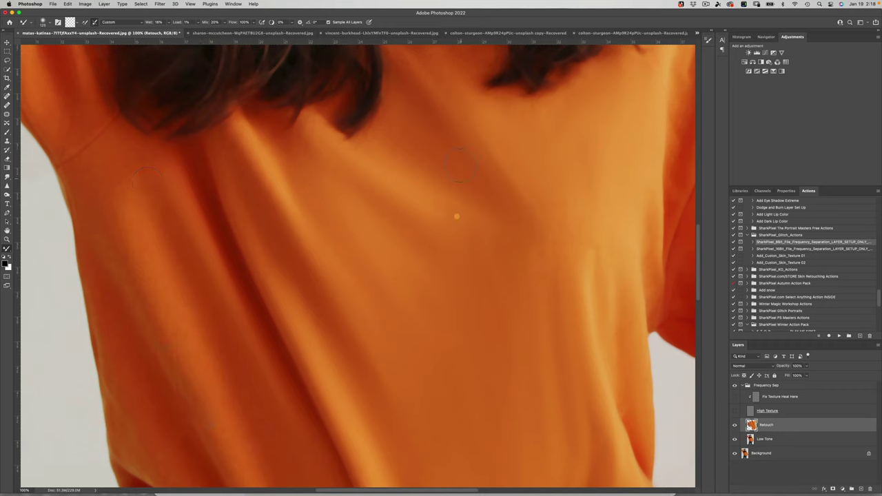
Show the High Texture and Fix Texture Heal Here layers again and review the retouched sweatshirt at 50%.
{"action": "left_click", "coordinate": [735, 411]}
{"action": "left_click", "coordinate": [734, 397]}
{"action": "key", "text": "super+minus"}
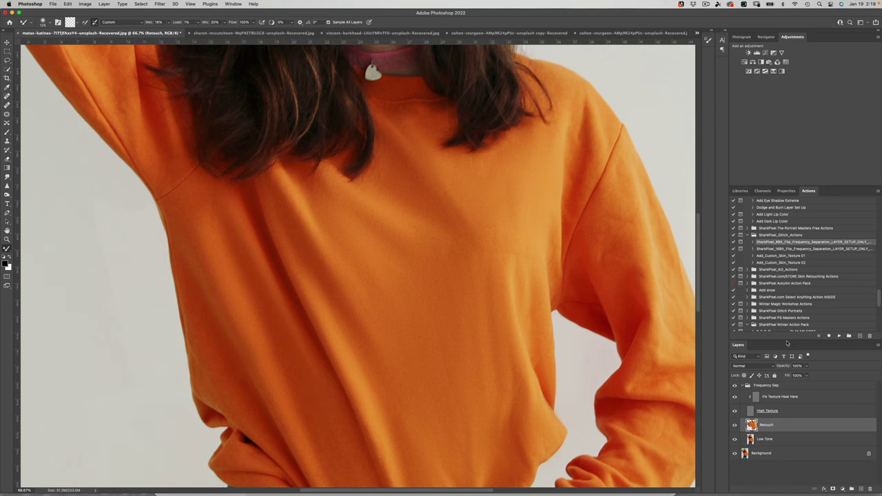
{"action": "key", "text": "super+minus"}
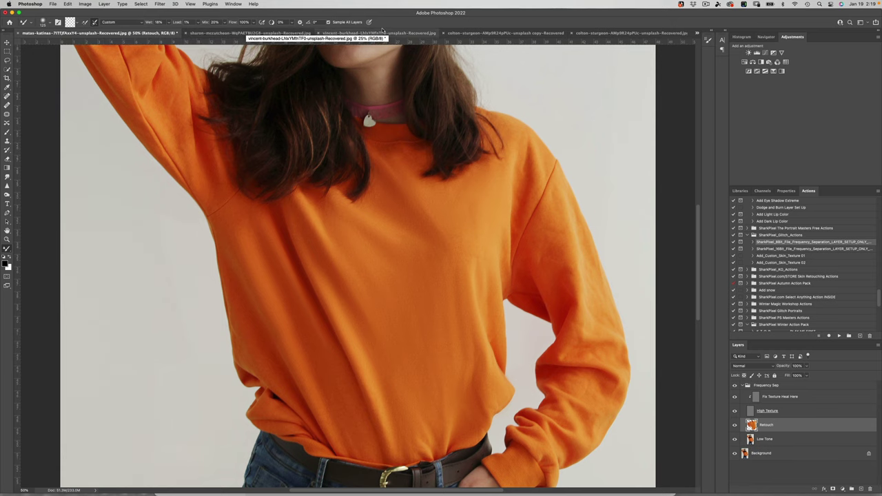
Switch to the dotted-shirt document, view the SharkPixel channel's videos on YouTube in Chrome, and return to Photoshop.
{"action": "left_click", "coordinate": [476, 33]}
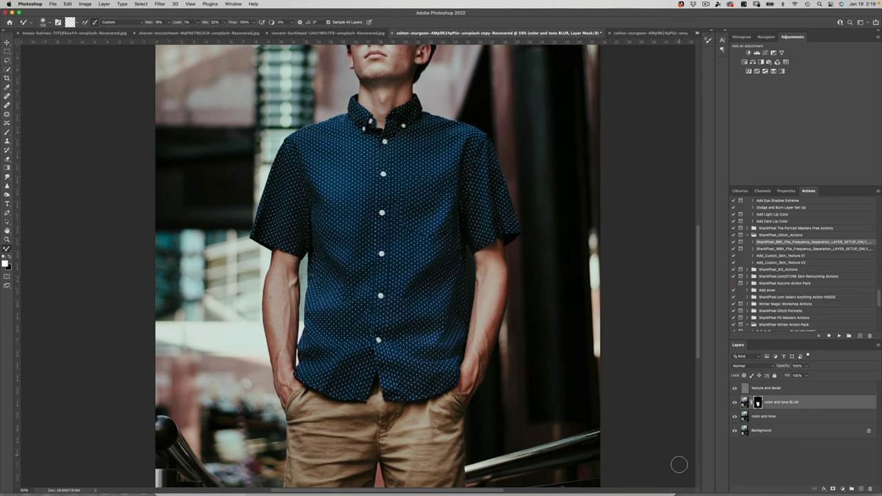
{"action": "key", "text": "super+Tab"}
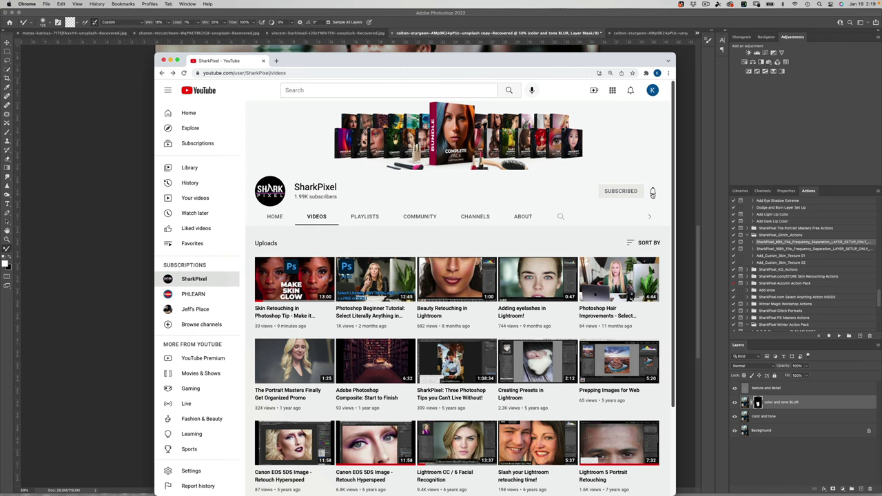
{"action": "left_click", "coordinate": [80, 188]}
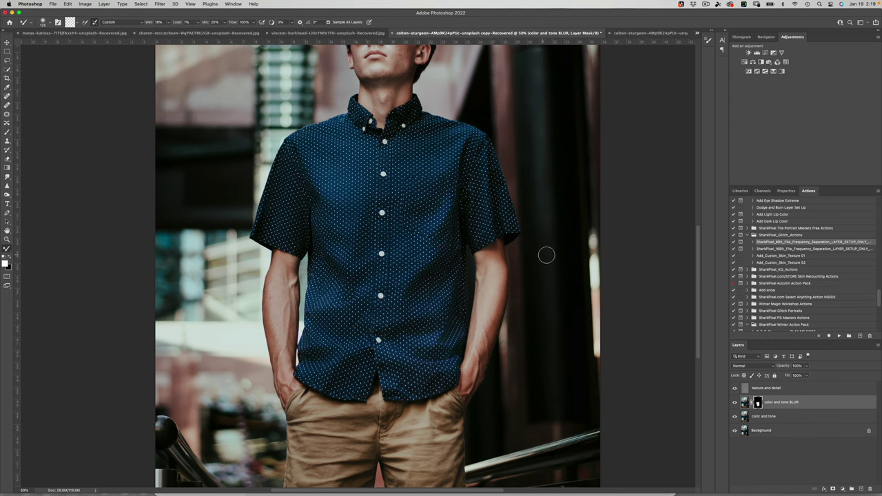